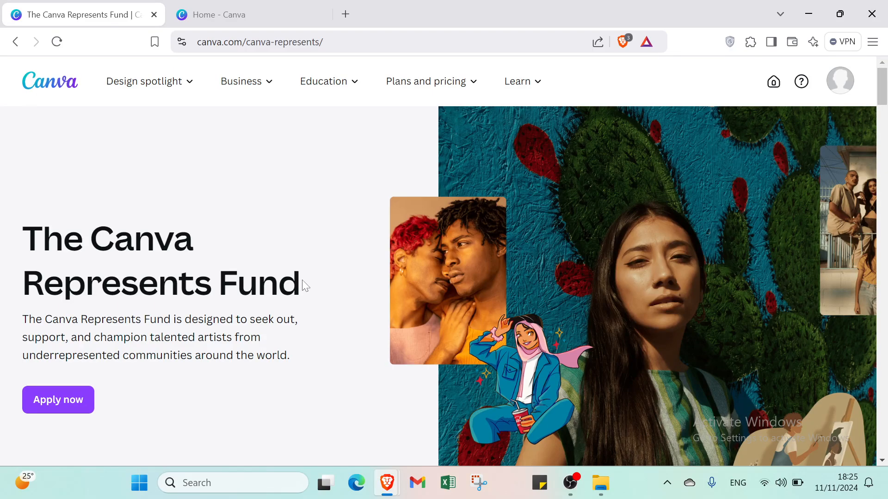
- Scroll through the Canva Represents Fund page to read its content
scroll(303, 286, "down", 2)
scroll(303, 285, "up", 2)
scroll(332, 291, "down", 1)
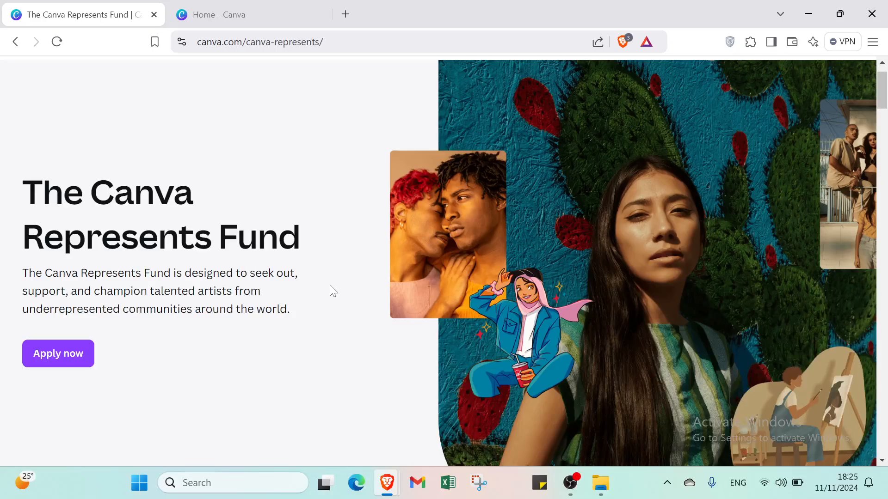
scroll(333, 292, "down", 3)
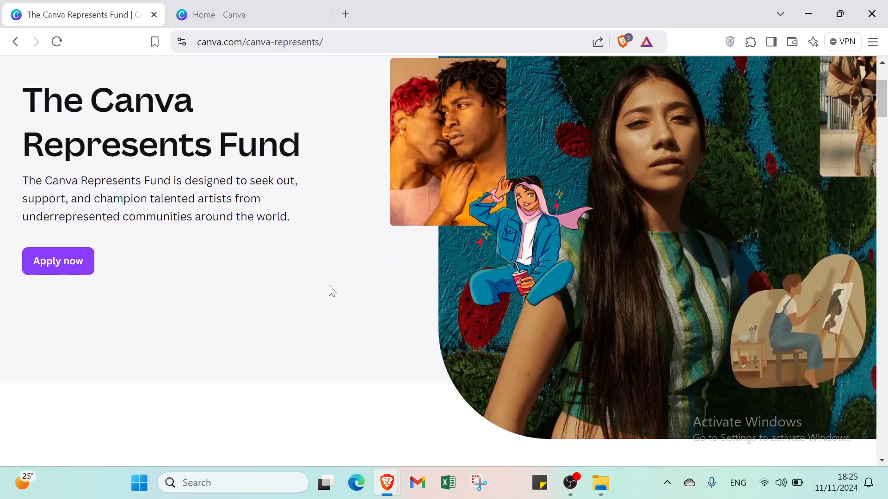
scroll(332, 291, "down", 1)
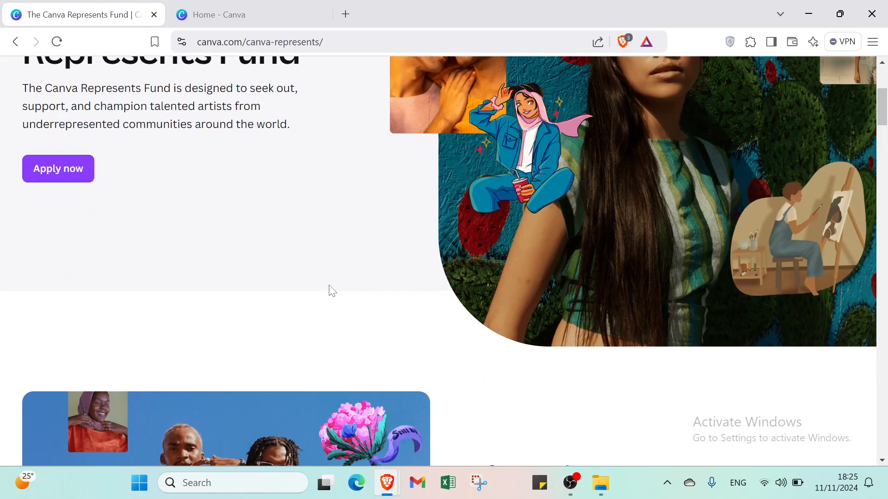
scroll(332, 291, "down", 6)
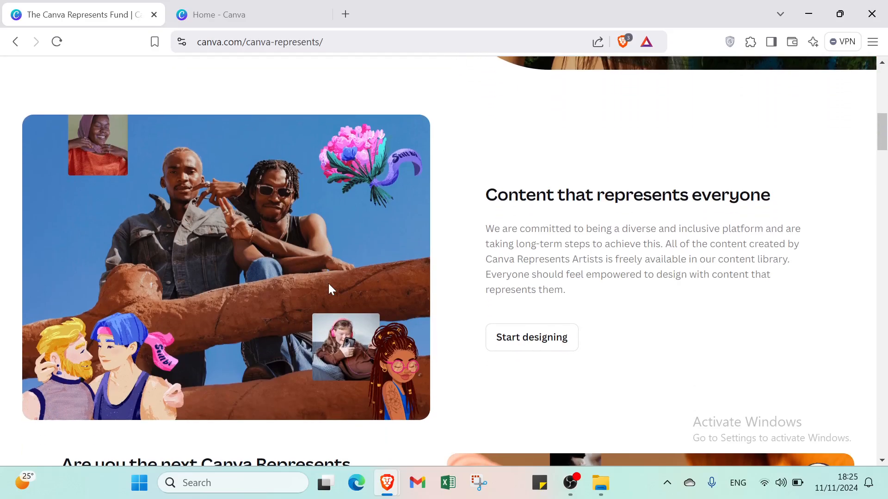
scroll(329, 283, "down", 4)
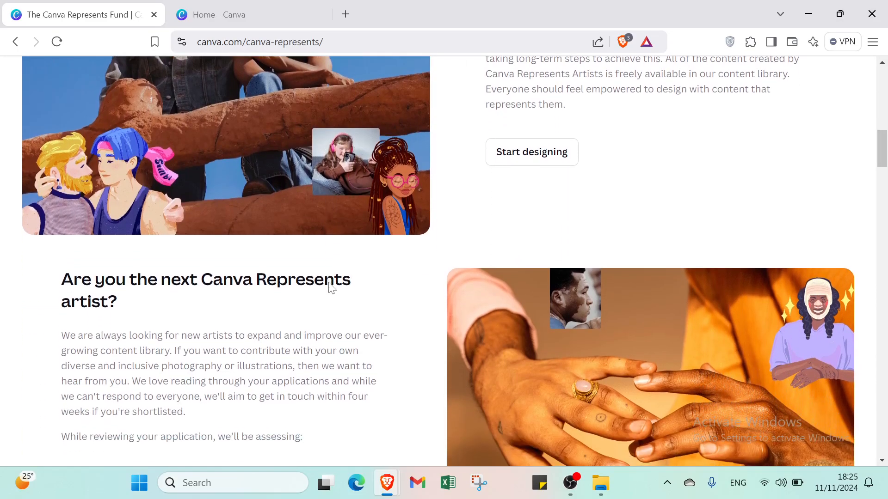
scroll(331, 286, "down", 5)
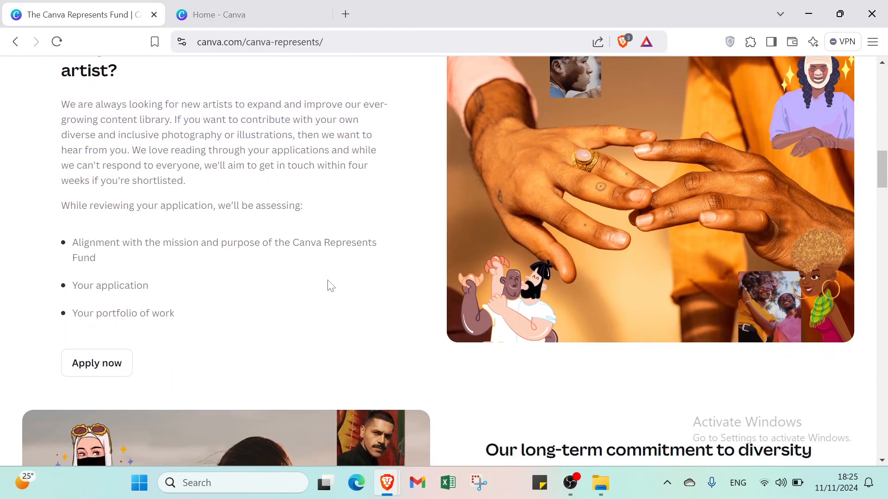
scroll(331, 286, "down", 4)
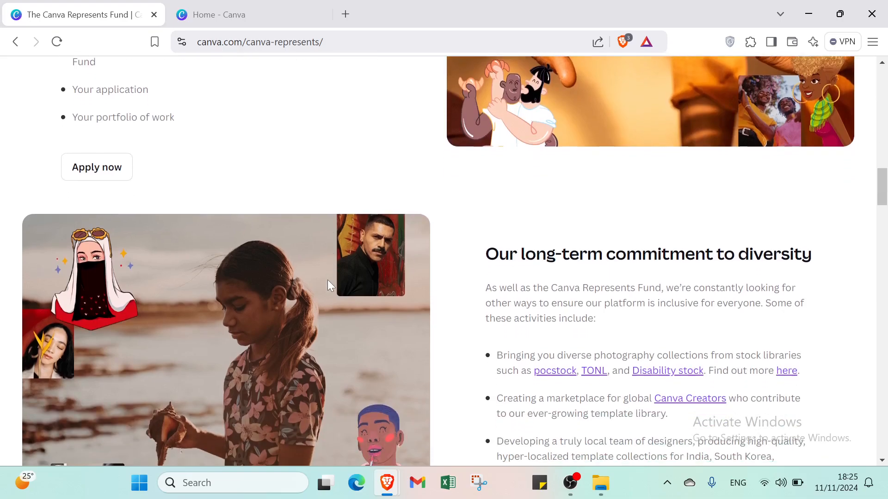
scroll(328, 285, "down", 4)
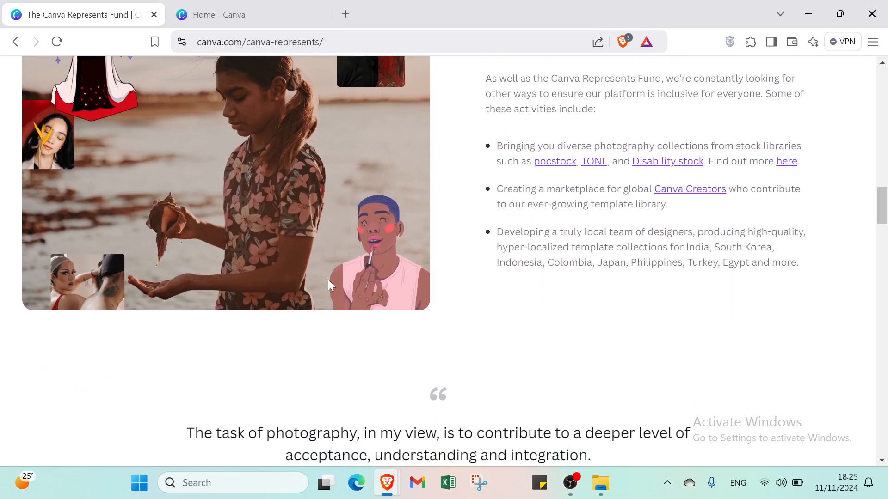
scroll(328, 280, "down", 6)
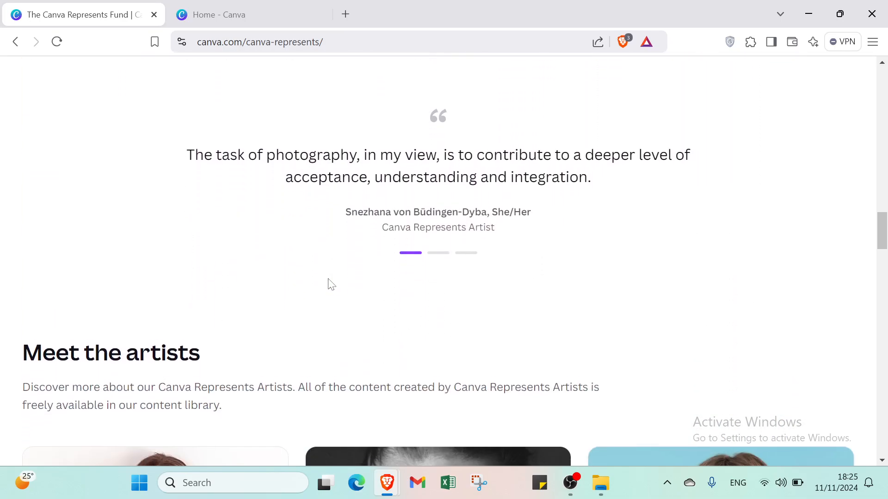
scroll(331, 285, "down", 4)
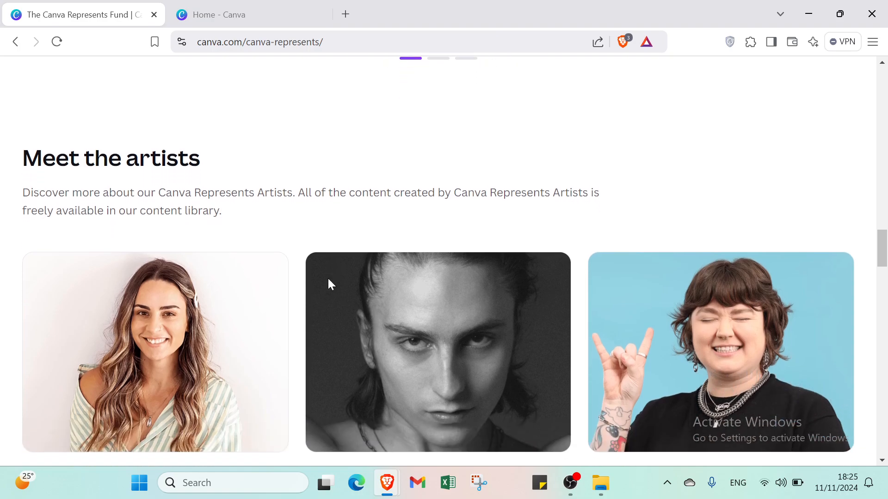
scroll(329, 282, "down", 4)
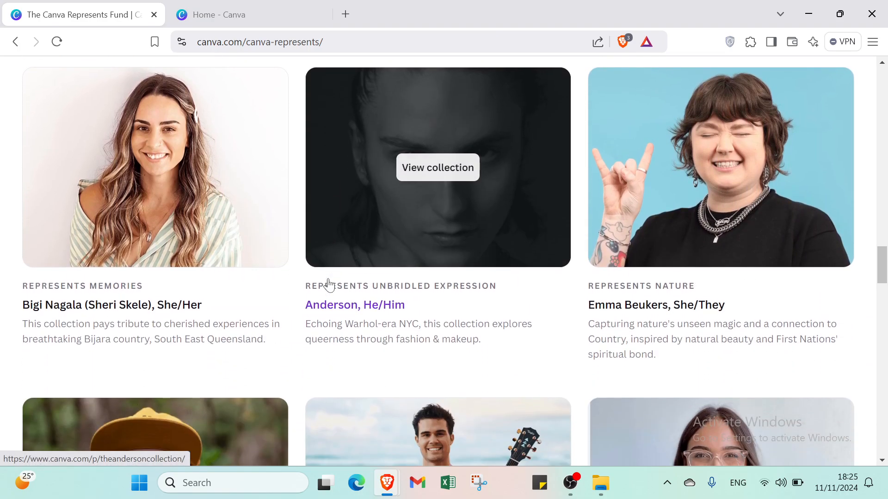
scroll(329, 284, "down", 3)
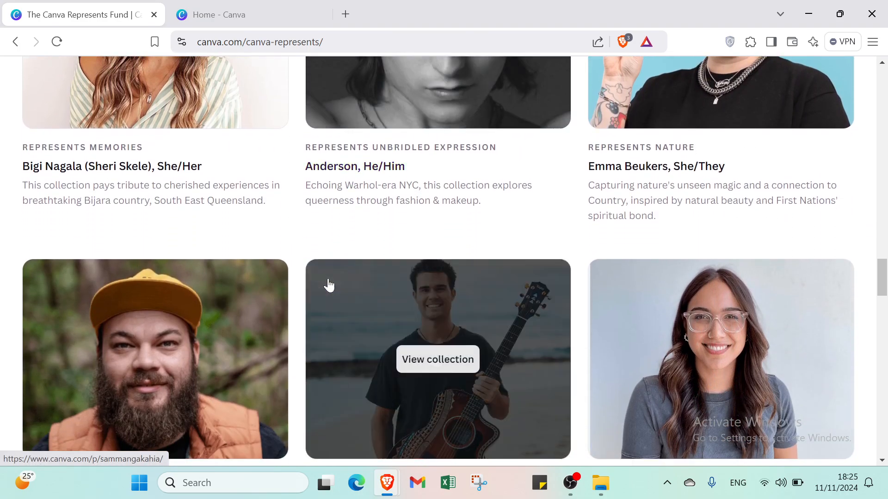
scroll(329, 285, "down", 4)
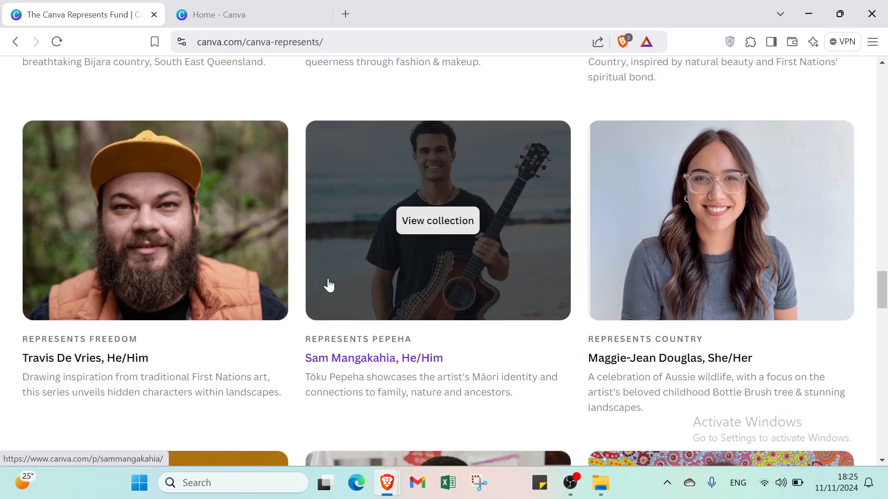
scroll(329, 285, "down", 2)
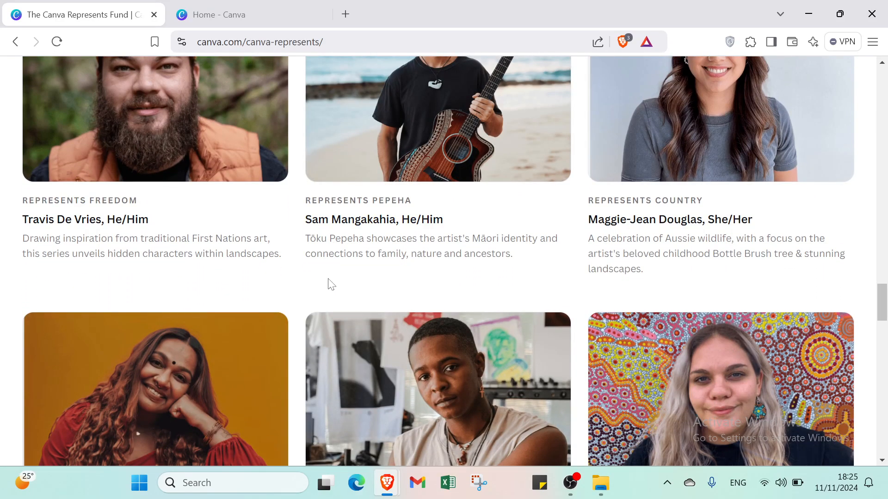
scroll(422, 307, "up", 10)
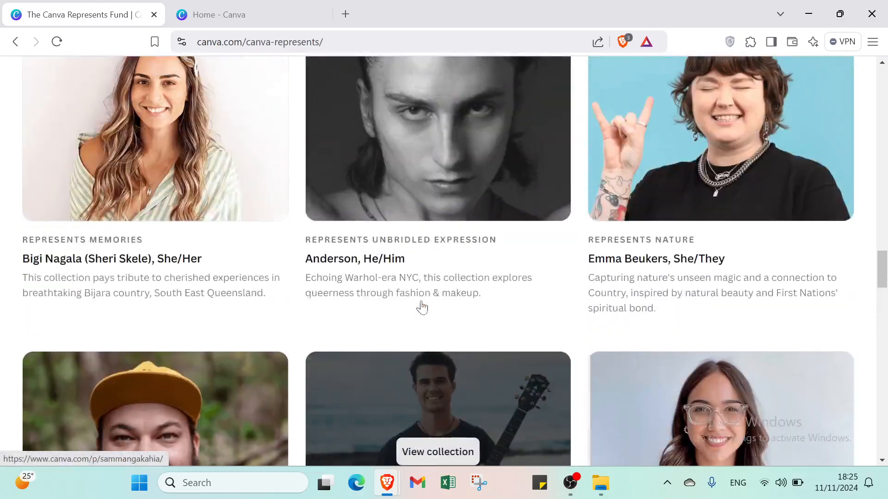
scroll(422, 307, "up", 15)
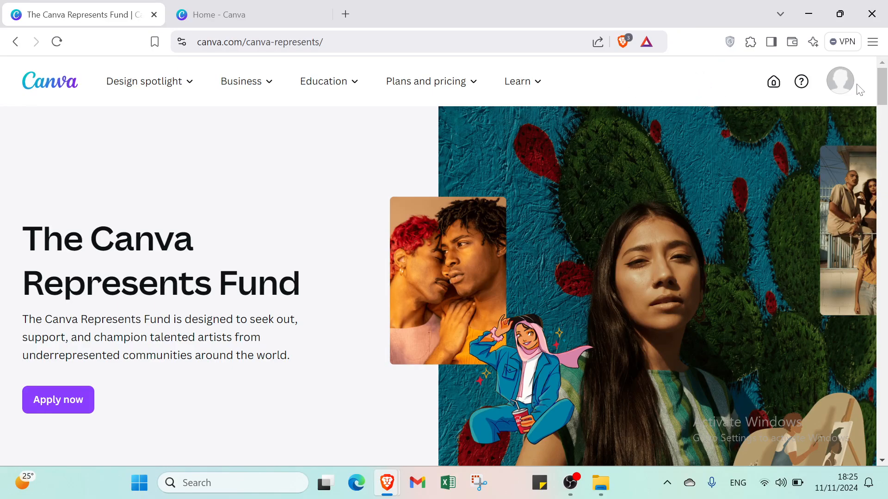
- Check the account menu and home page, then close the Canva Represents Fund tab
left_click(833, 87)
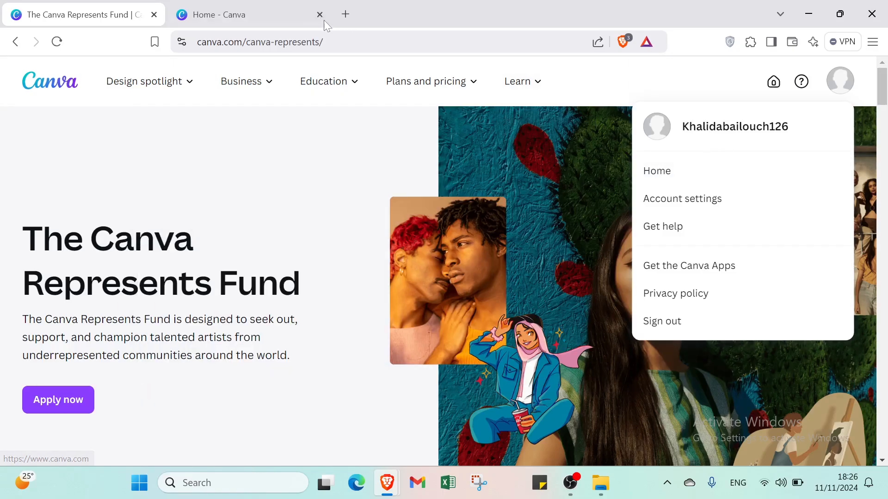
left_click(277, 16)
left_click(70, 10)
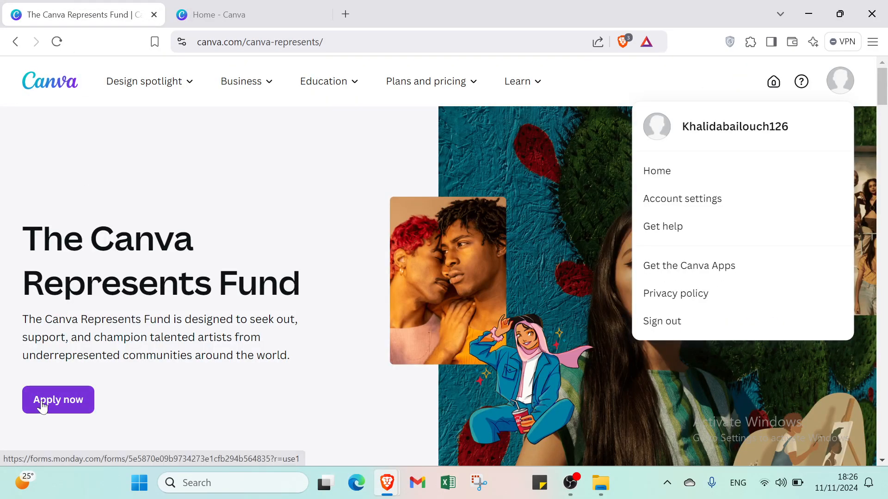
left_click(154, 15)
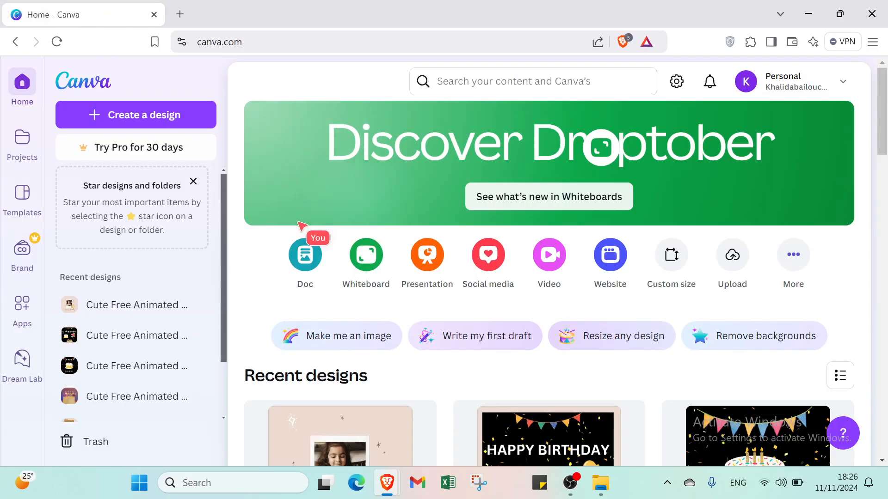
left_click(533, 81)
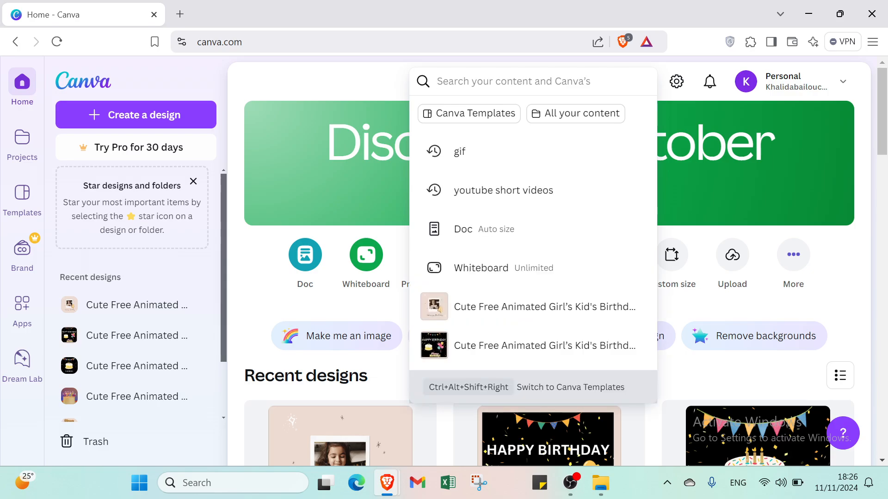
type("gif")
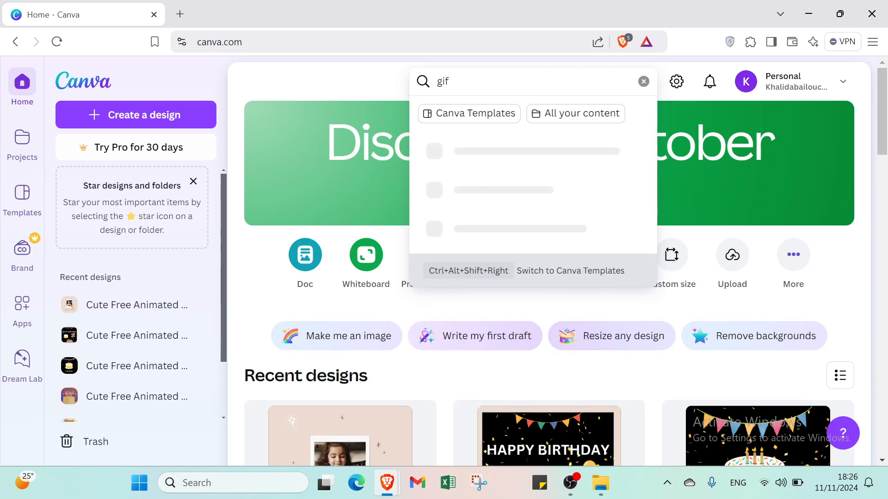
key("Return")
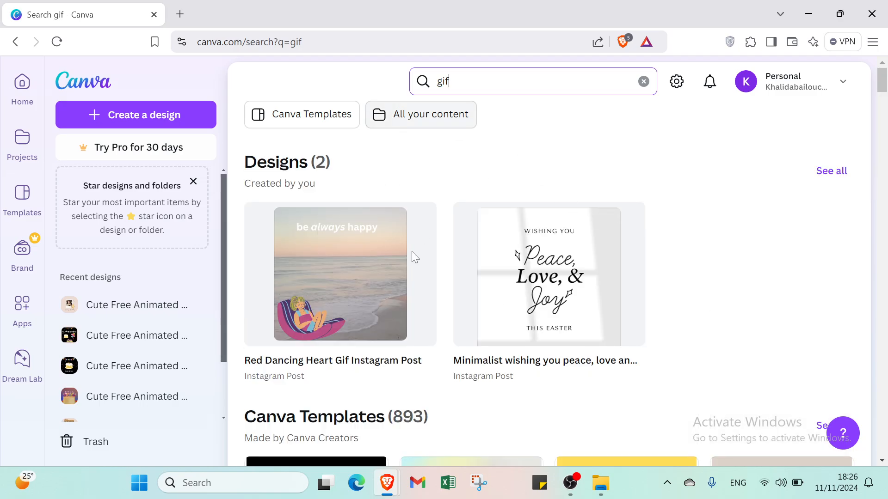
left_click(19, 93)
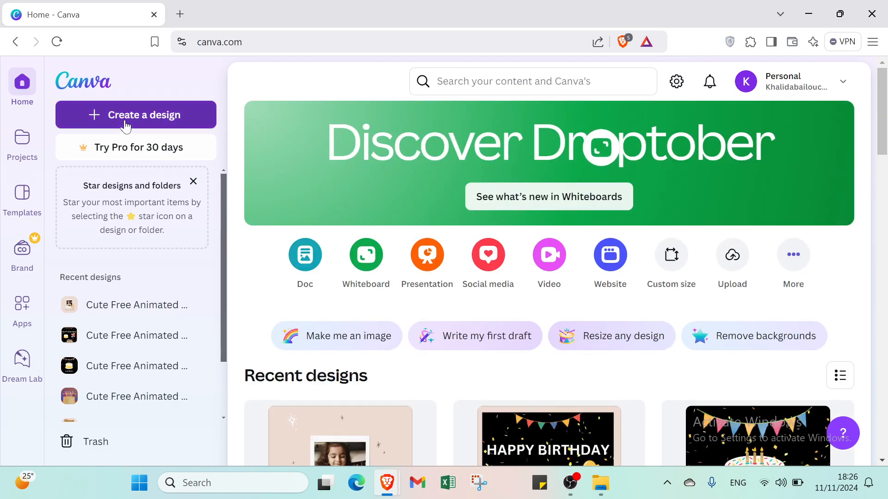
left_click(125, 115)
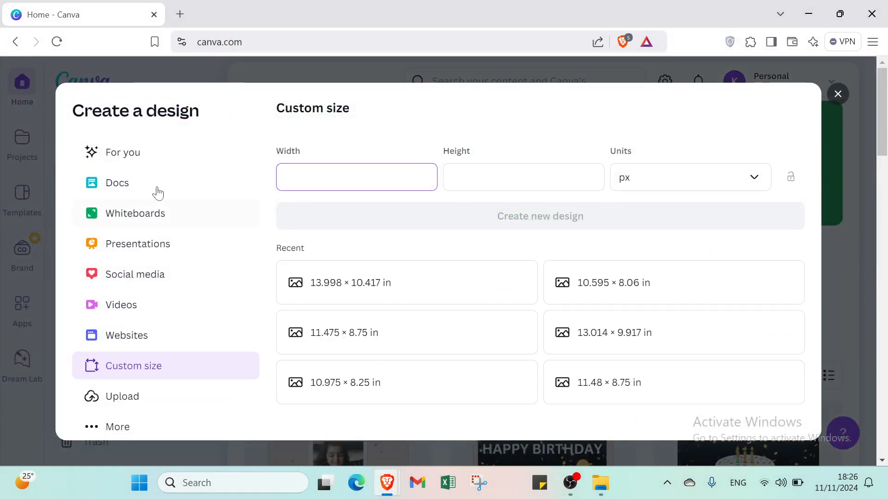
left_click(162, 160)
left_click(149, 366)
left_click(479, 190)
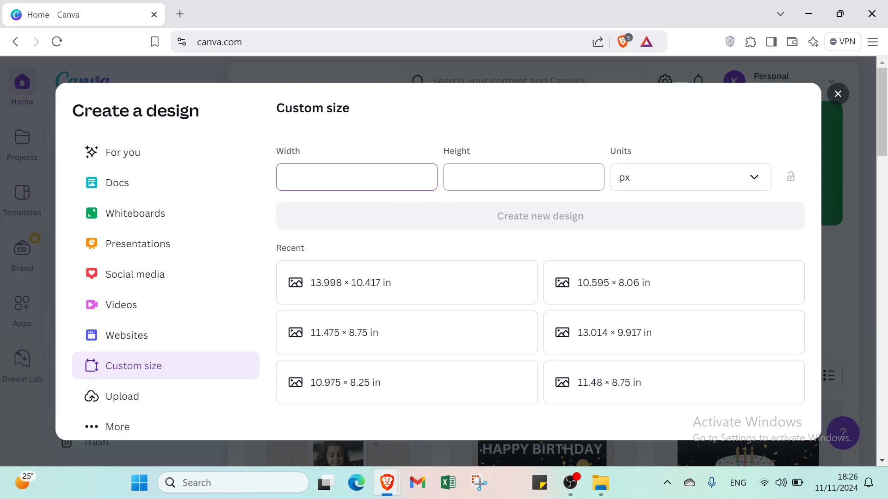
left_click(656, 191)
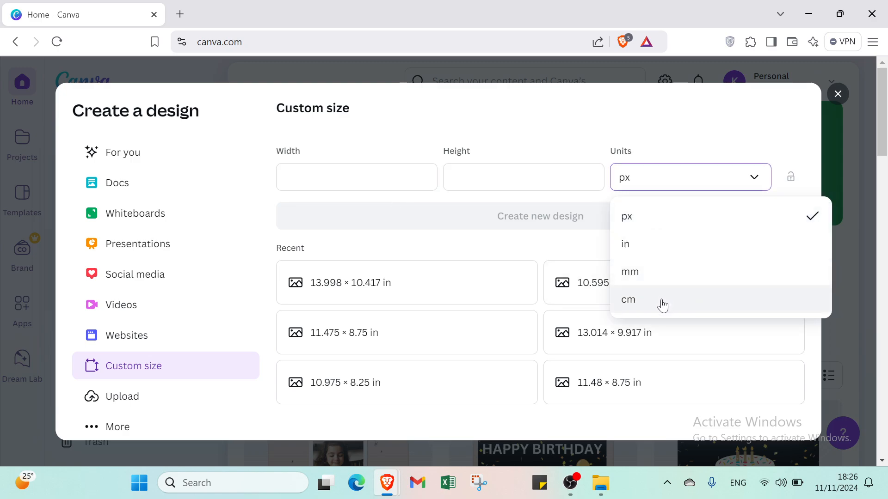
left_click(561, 252)
left_click(839, 93)
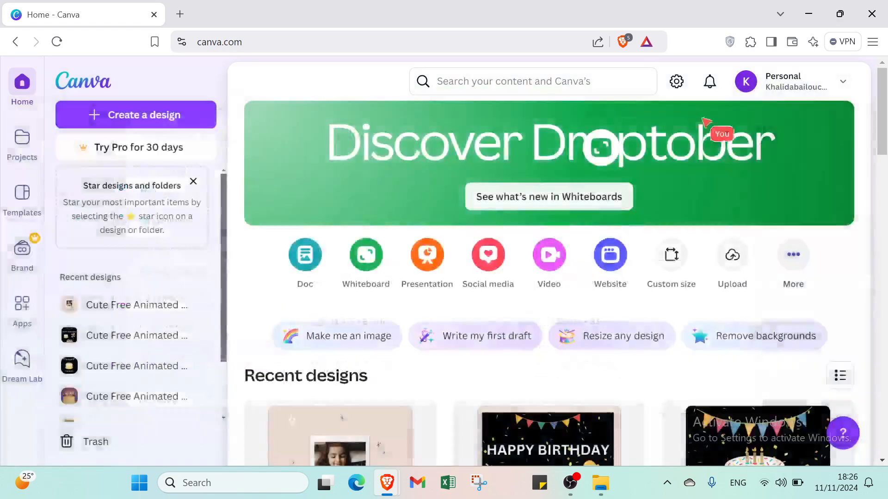
- Search Canva for 'gif' and show all 893 matching Canva templates
left_click(514, 82)
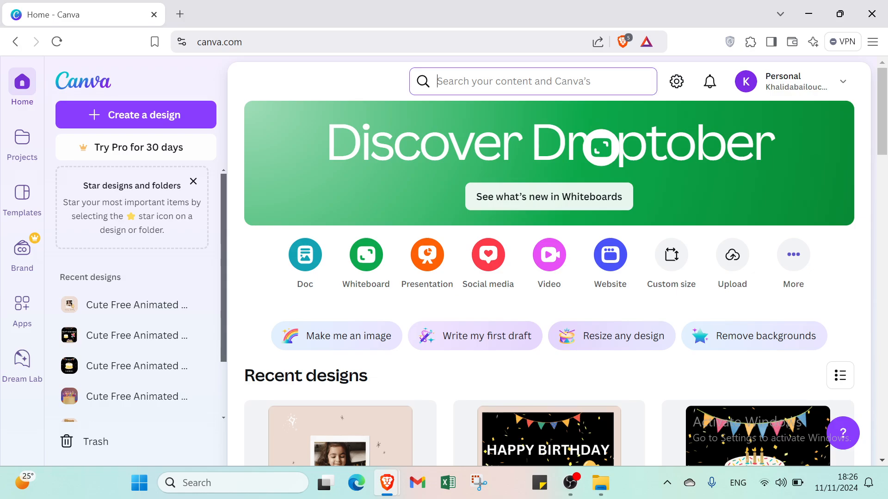
type("g")
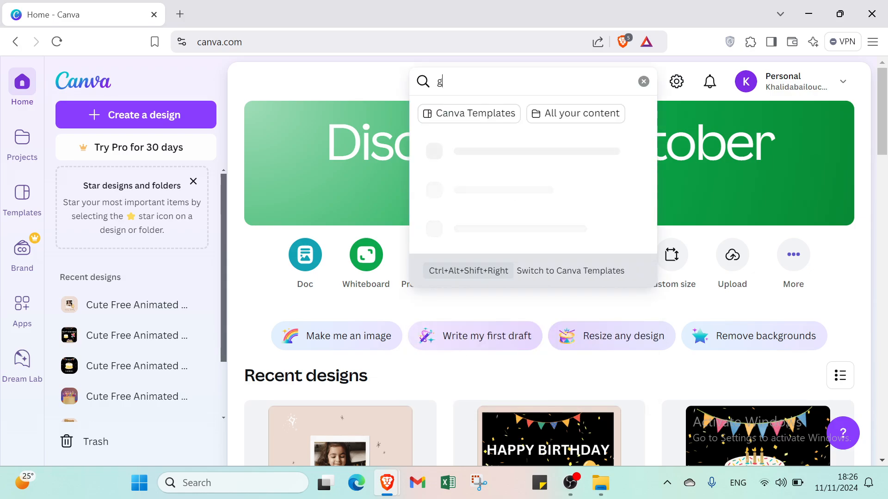
type("if")
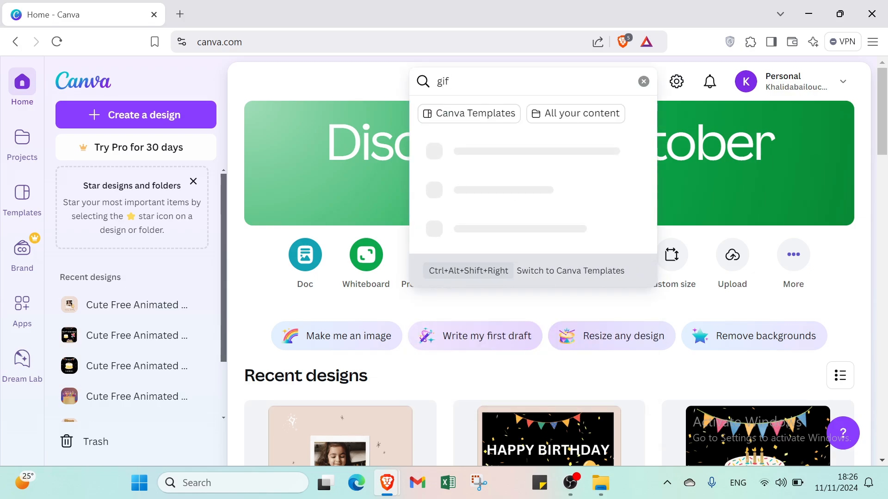
key("Return")
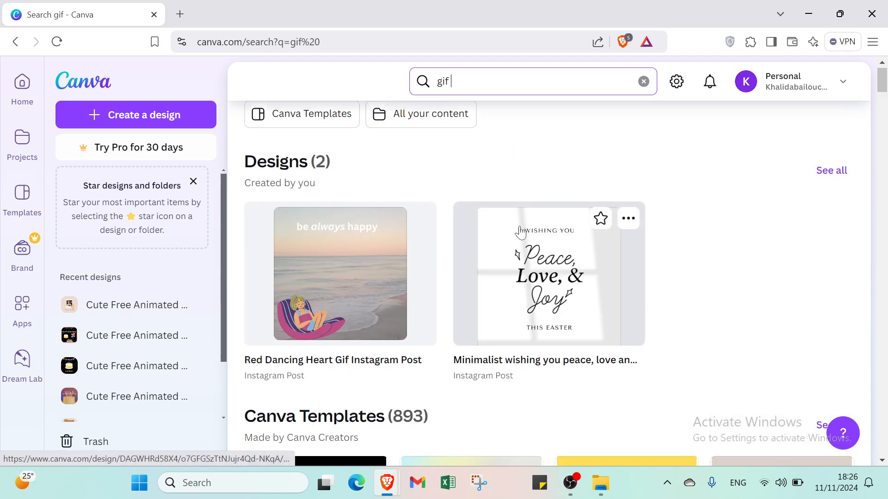
scroll(521, 233, "down", 5)
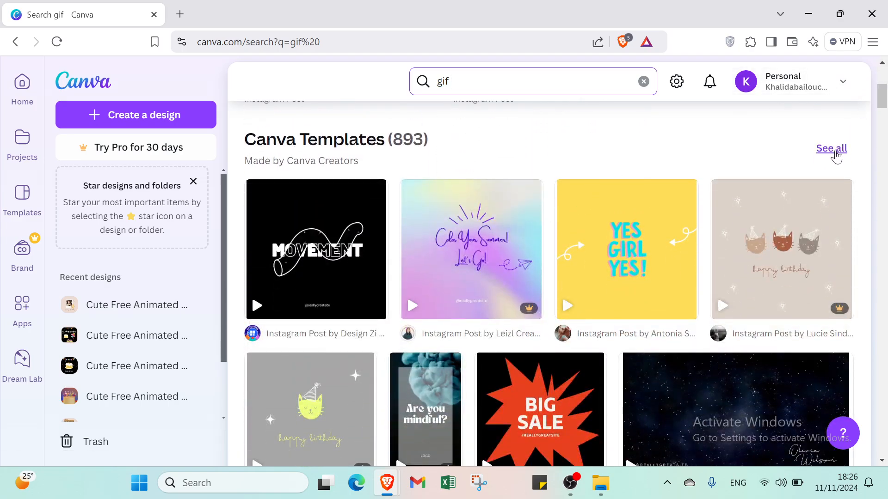
left_click(832, 149)
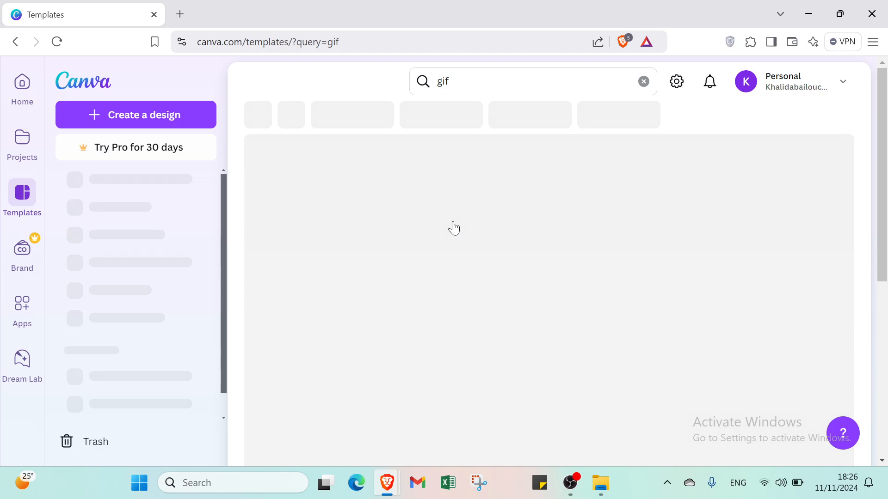
- Open All Filters and expand the Business category to show its subcategories
scroll(437, 226, "down", 2)
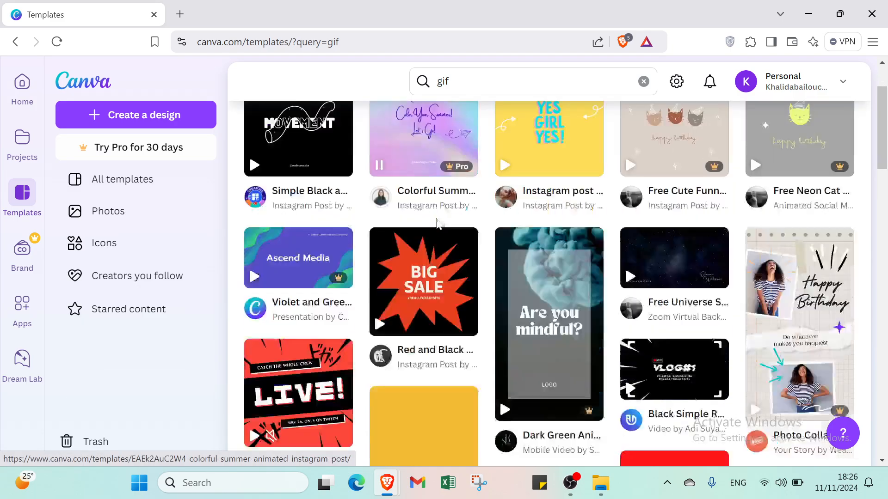
scroll(452, 232, "up", 2)
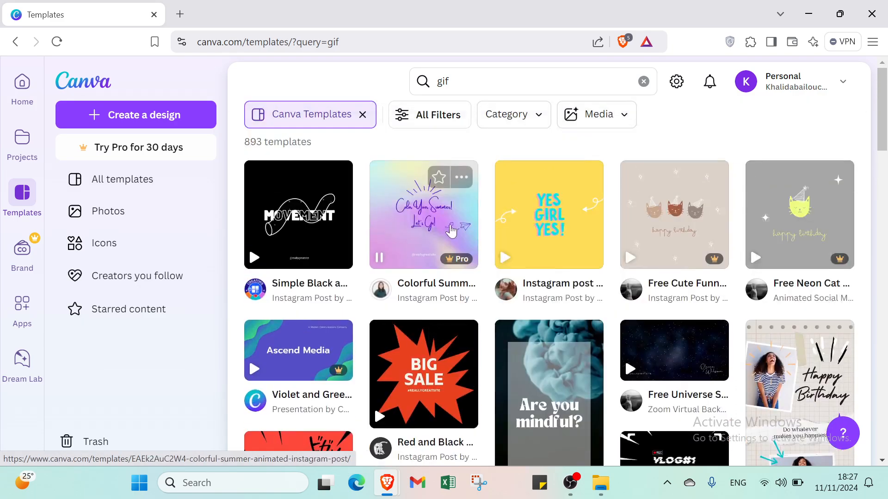
left_click(445, 120)
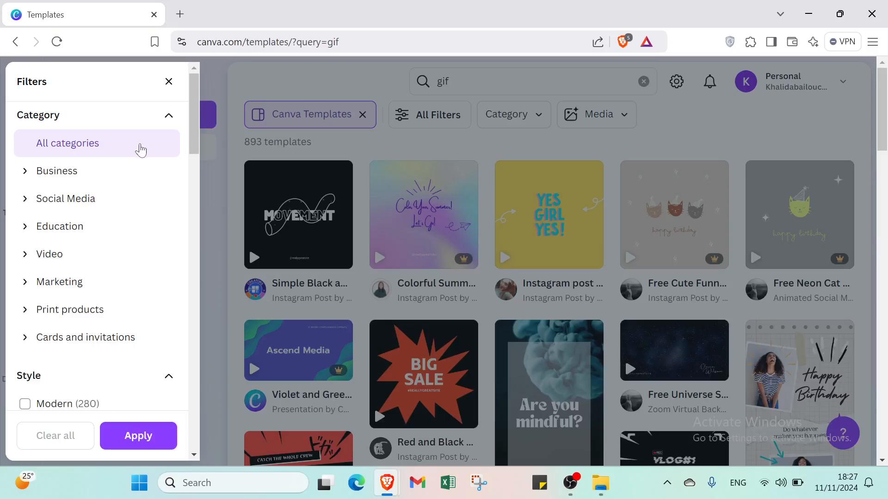
left_click(122, 175)
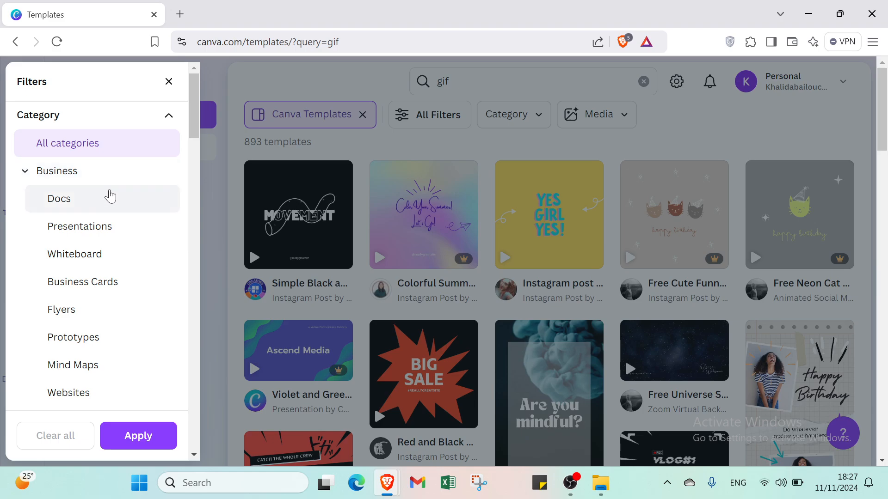
- Close the filters, try the Pro-only Colorful Summer Animated template, then dismiss the upgrade prompt and preview
left_click(326, 216)
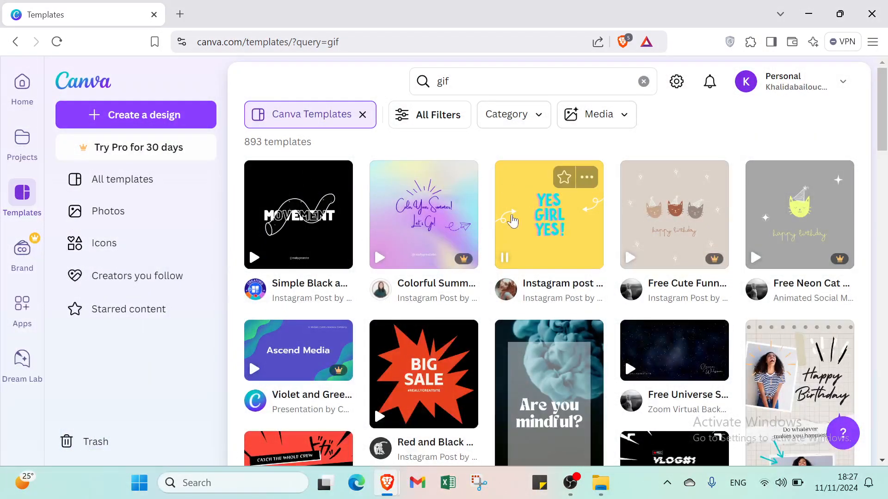
left_click(430, 239)
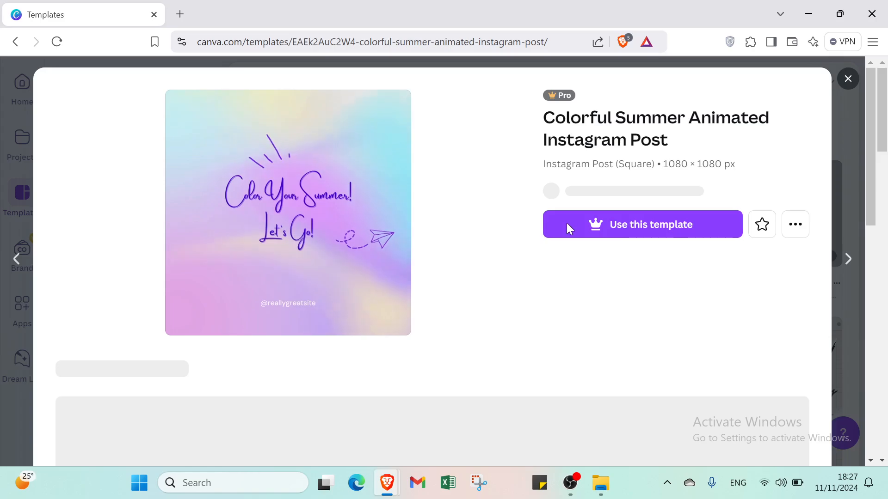
left_click(596, 240)
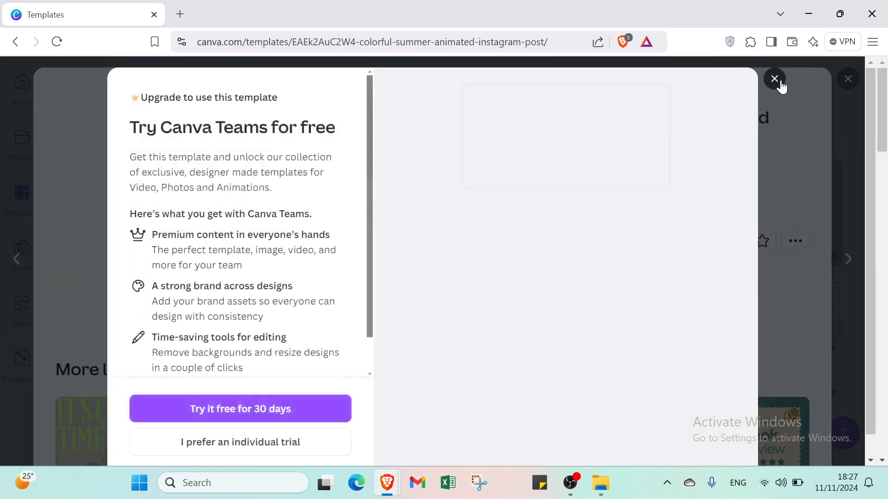
left_click(776, 79)
left_click(847, 80)
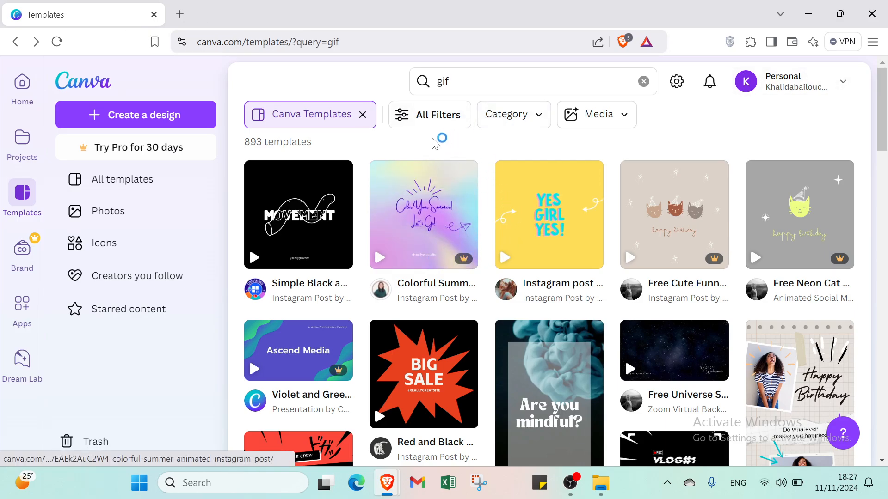
- Reopen the filters and expand Business, Social Media, Education, Video, Marketing, Print and Cards categories
left_click(418, 119)
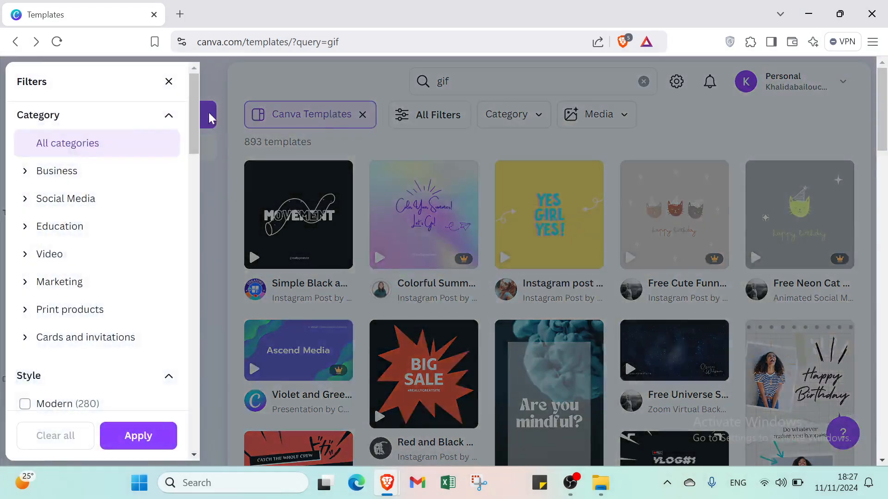
left_click(72, 170)
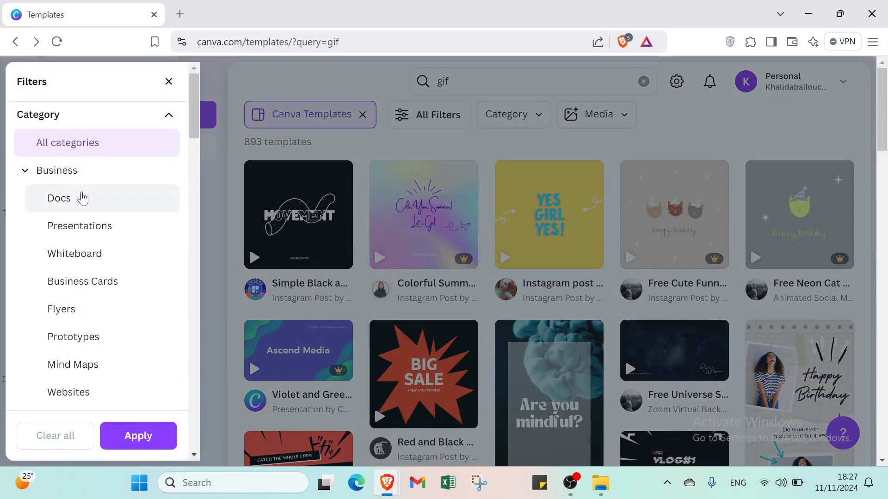
scroll(82, 199, "down", 9)
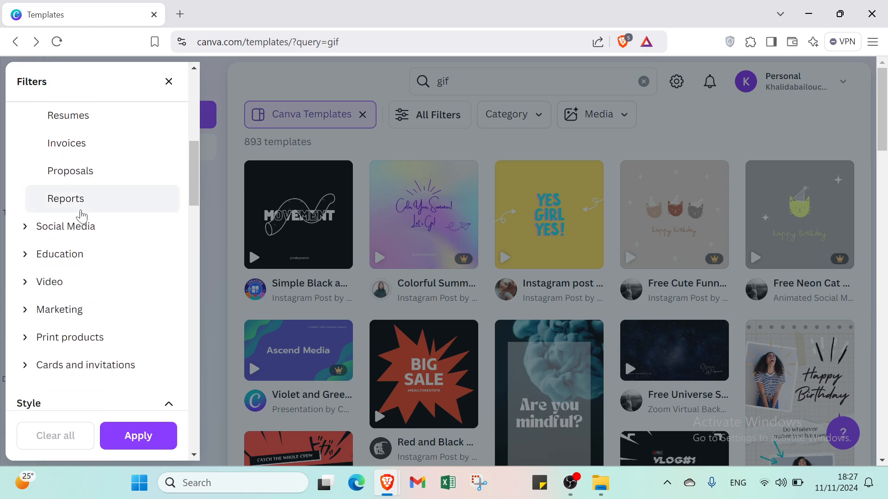
left_click(80, 224)
scroll(93, 217, "down", 7)
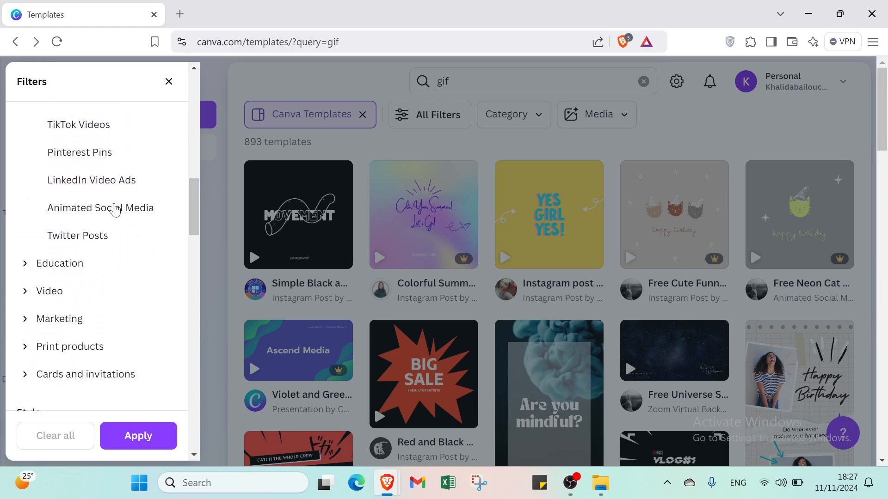
left_click(118, 264)
scroll(118, 261, "down", 3)
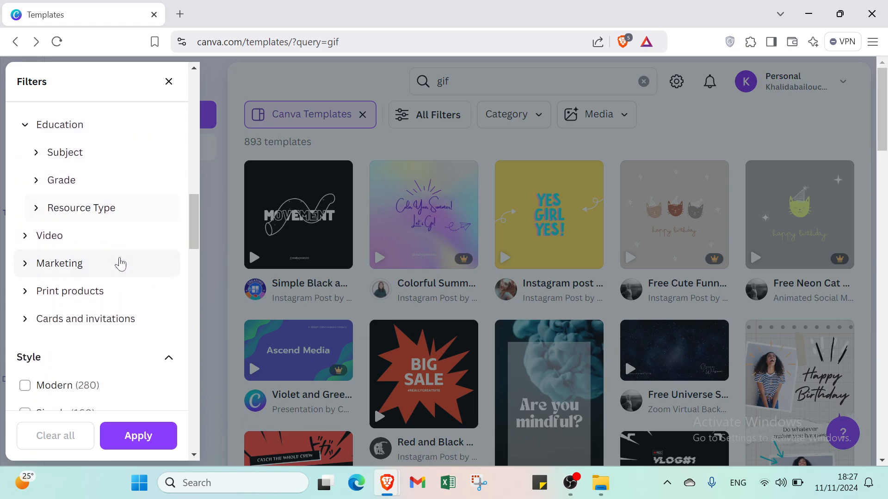
left_click(90, 240)
scroll(89, 238, "down", 5)
left_click(93, 228)
scroll(94, 229, "down", 2)
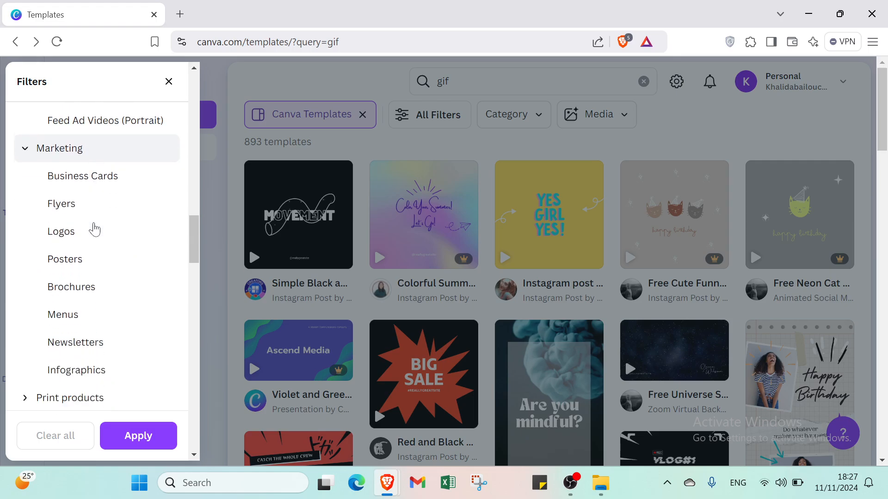
scroll(94, 228, "down", 5)
left_click(101, 160)
scroll(101, 162, "down", 2)
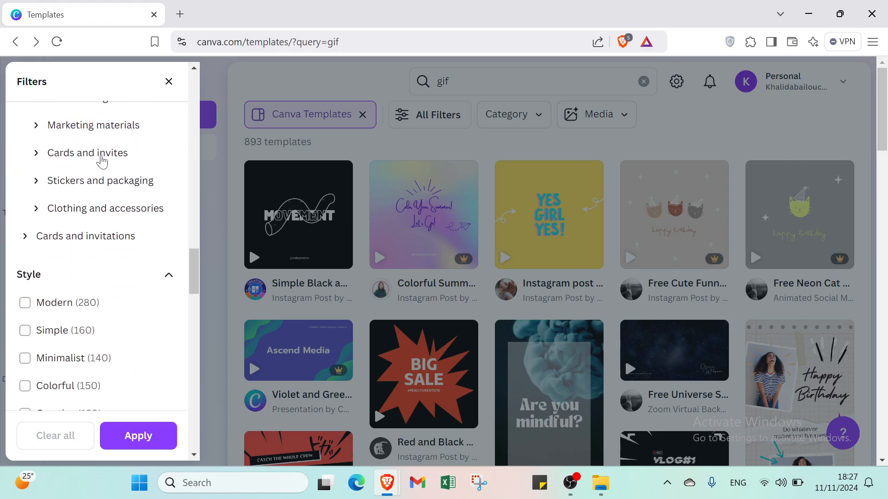
scroll(93, 185, "down", 1)
left_click(85, 206)
scroll(84, 207, "down", 5)
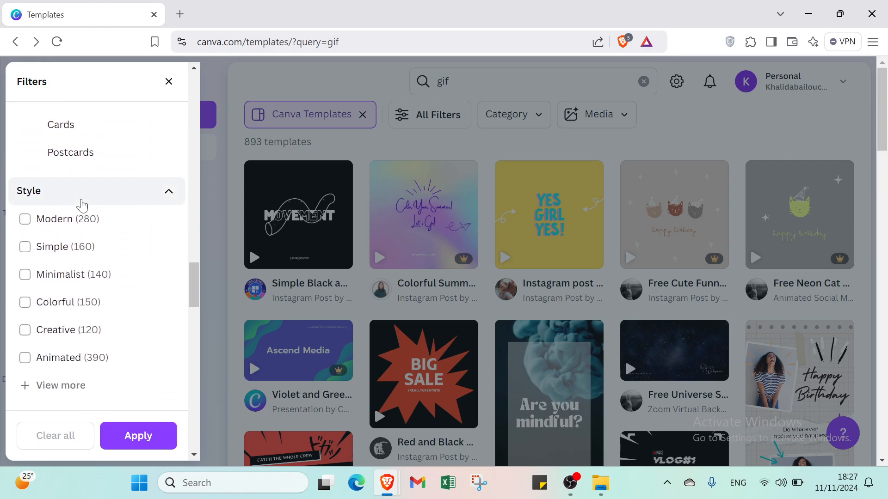
- Collapse the remaining option groups and apply the Free price and white colour filters
left_click(82, 205)
scroll(81, 203, "down", 2)
left_click(85, 134)
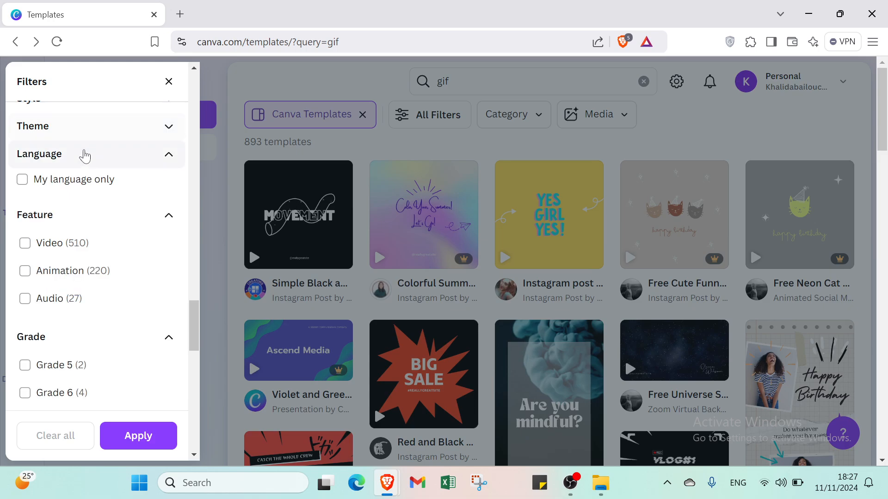
left_click(85, 156)
left_click(80, 182)
left_click(79, 209)
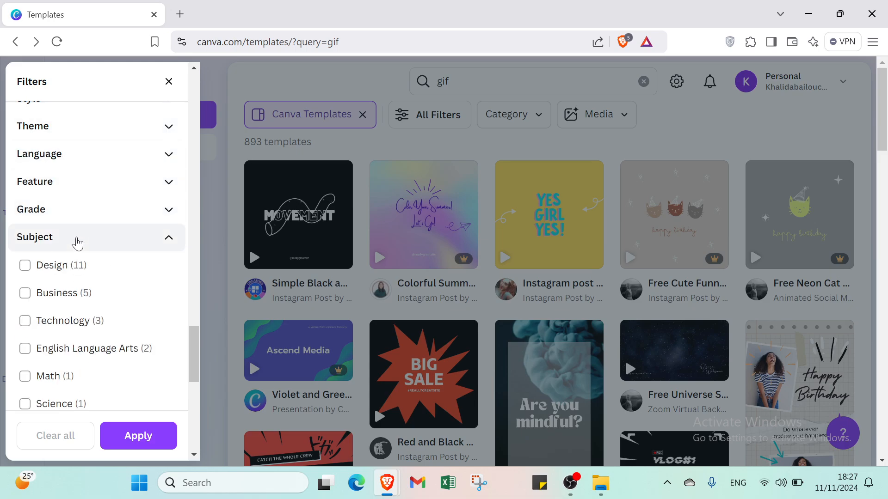
left_click(77, 238)
left_click(69, 265)
left_click(64, 330)
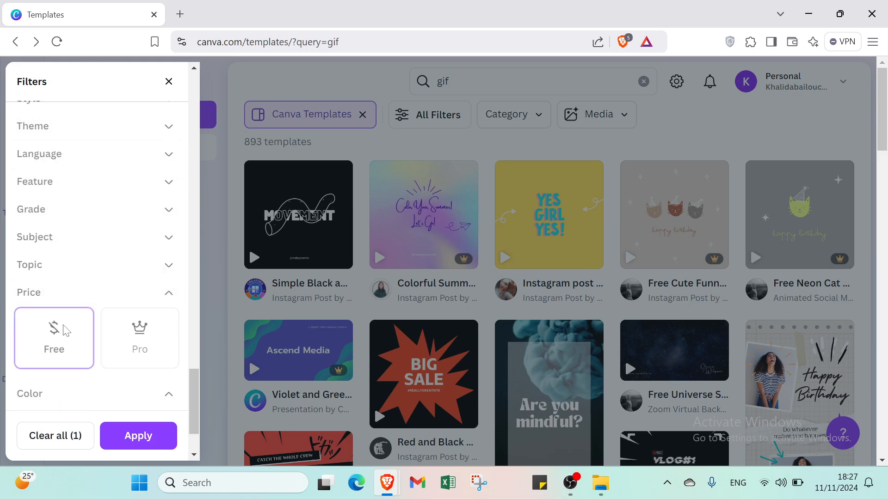
scroll(64, 329, "down", 2)
left_click(55, 330)
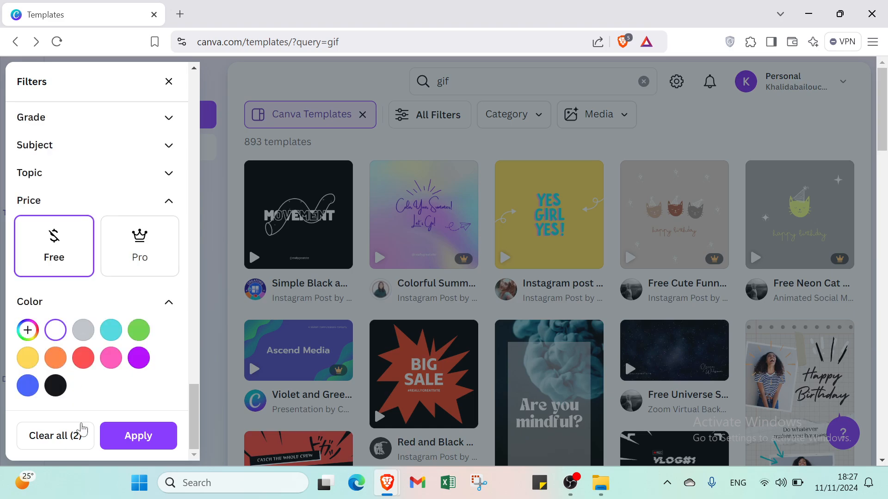
left_click(125, 436)
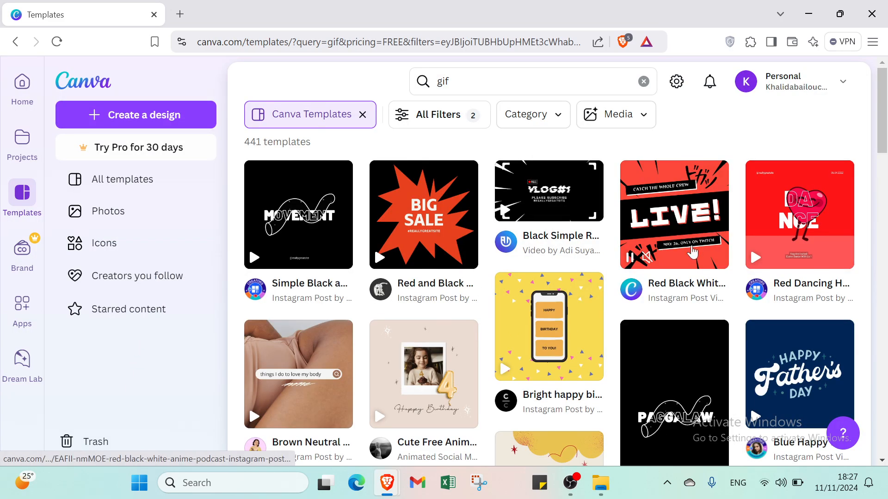
- Open the Cute Free Animated Girl's Kid's Birthday template and customize it as an editable design
scroll(494, 284, "down", 5)
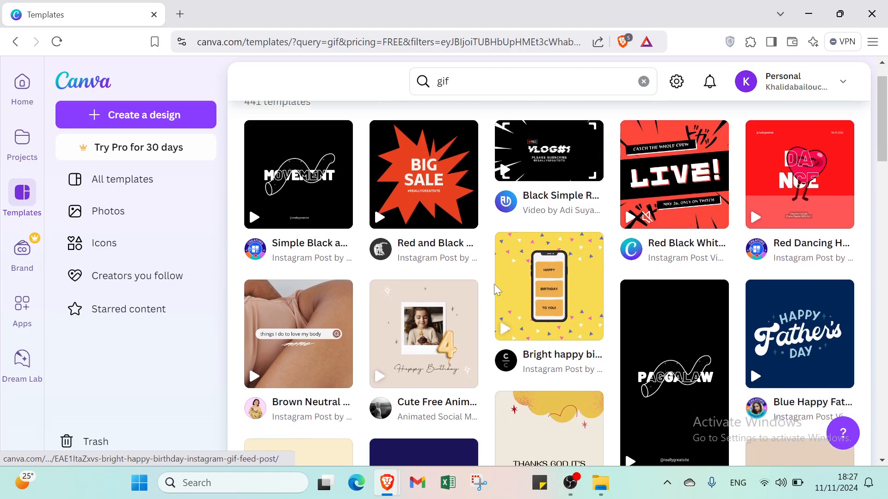
scroll(493, 280, "down", 10)
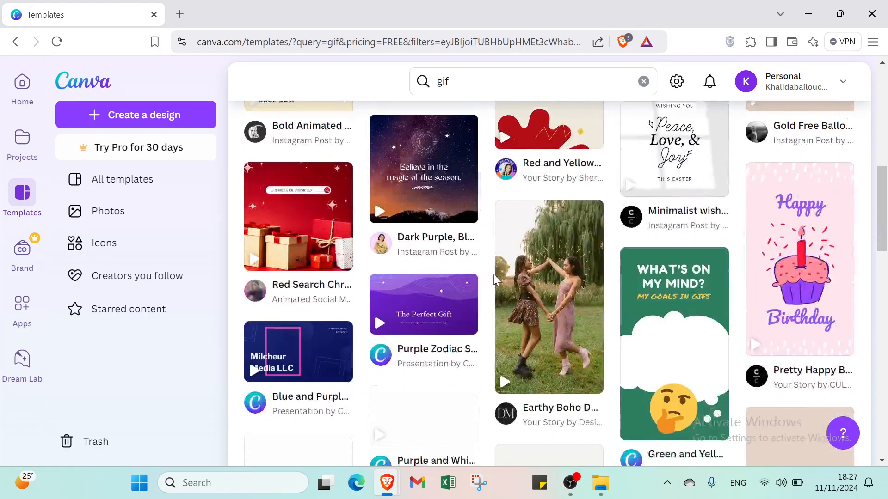
scroll(493, 271, "down", 7)
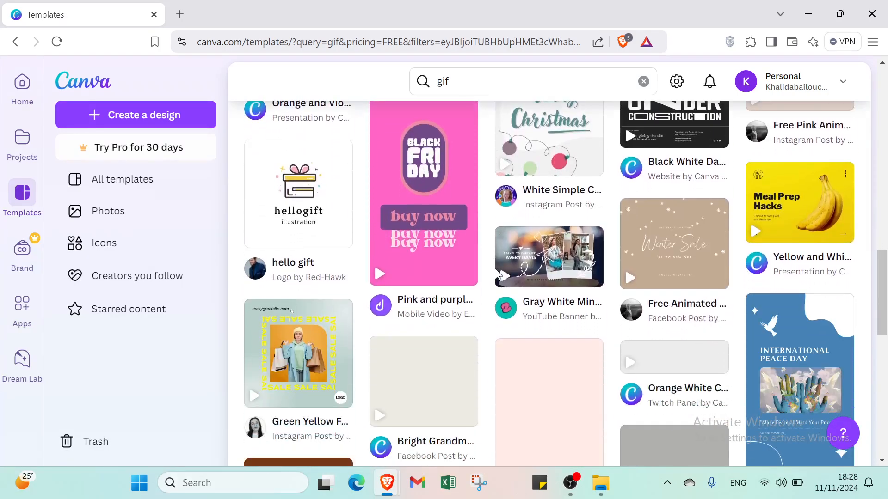
scroll(496, 272, "down", 5)
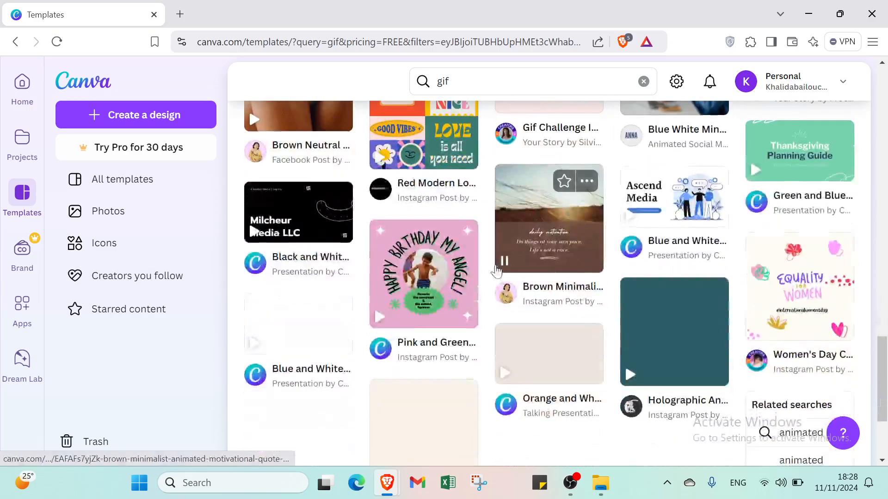
scroll(497, 264, "up", 19)
scroll(496, 261, "up", 6)
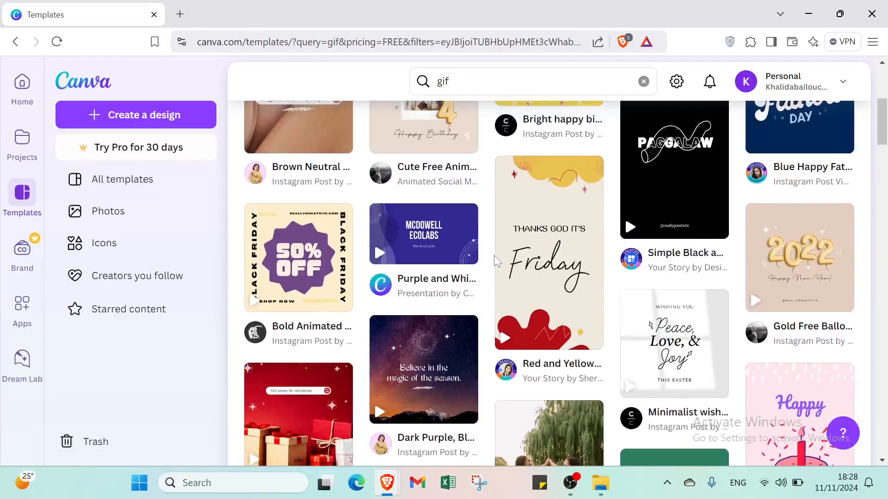
left_click(436, 245)
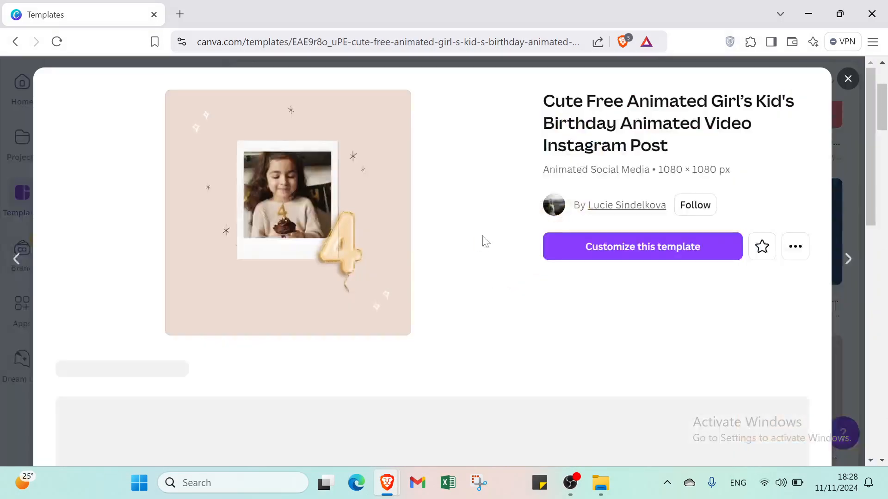
left_click(570, 255)
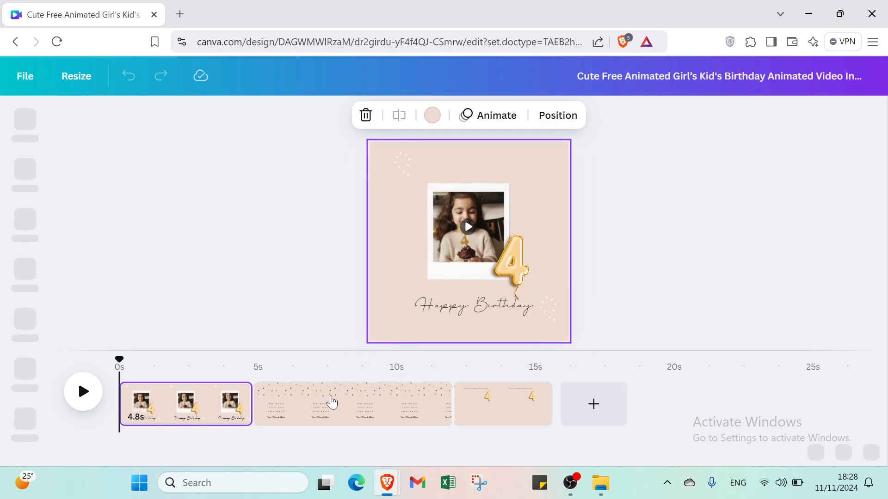
- Delete the 'We wish you all' page and the balloon-numbers page, keeping only the Happy Birthday page
left_click(331, 402)
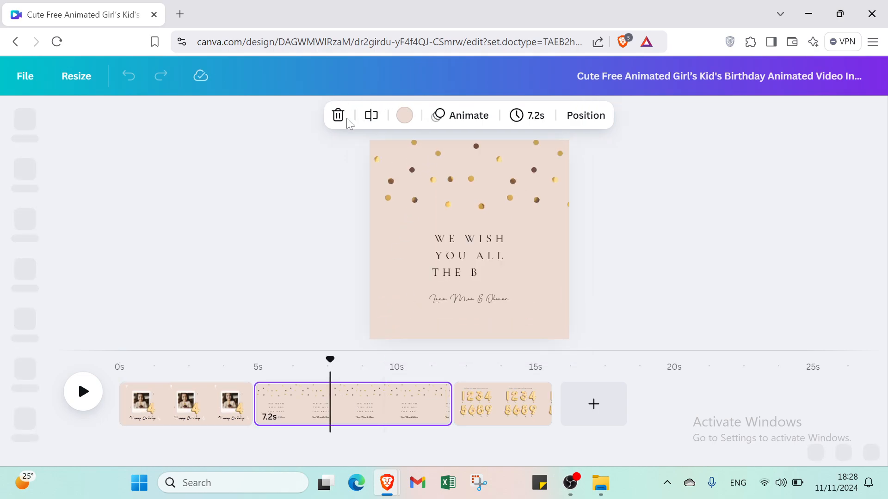
left_click(349, 115)
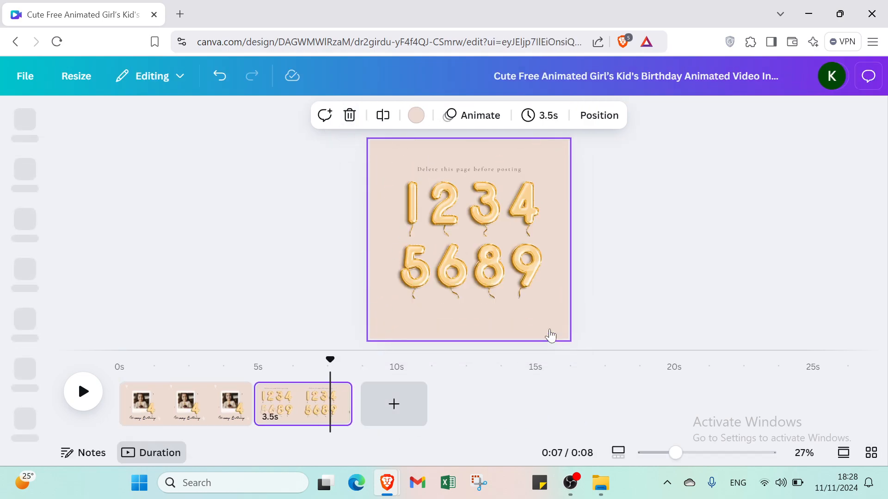
left_click(350, 116)
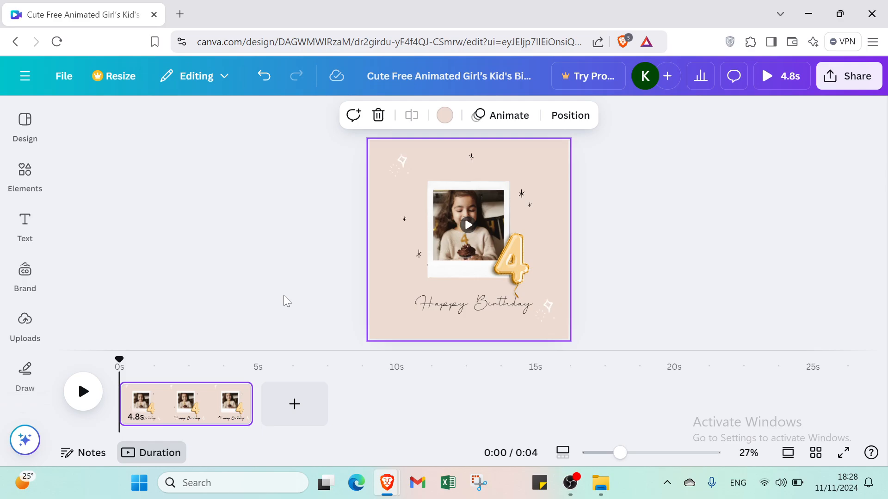
- Delete the Happy Birthday text, the whole photo frame, and the '4' balloon
left_click(442, 309)
key("Delete")
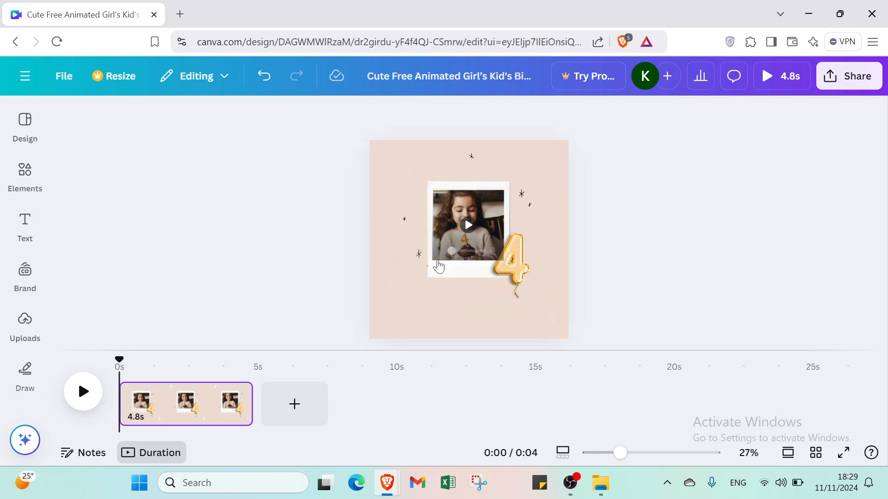
left_click(445, 270)
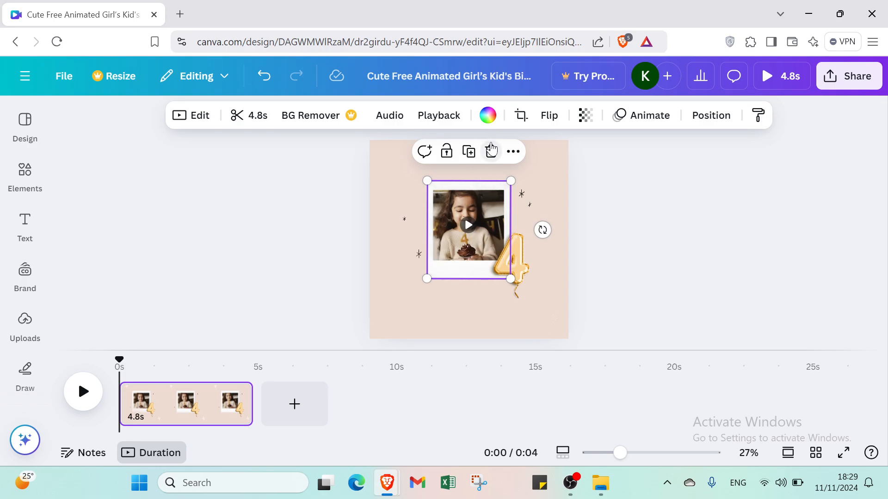
left_click(491, 150)
left_click(496, 213)
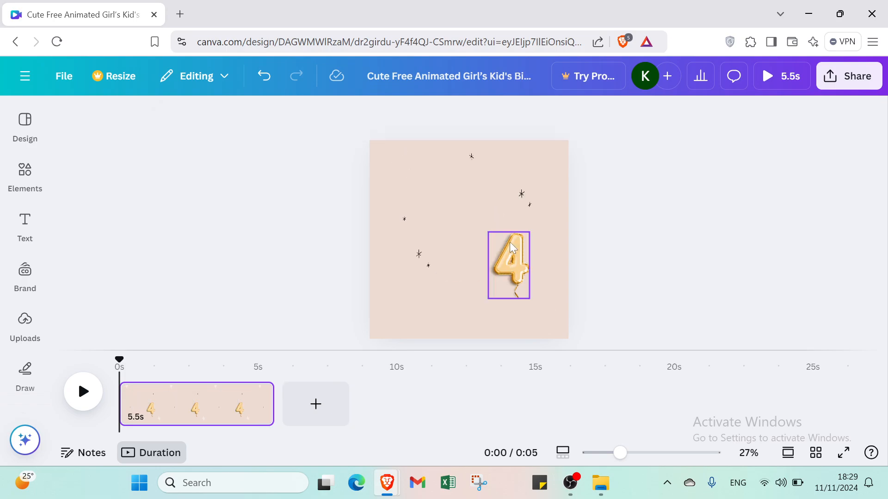
left_click(513, 252)
left_click(531, 204)
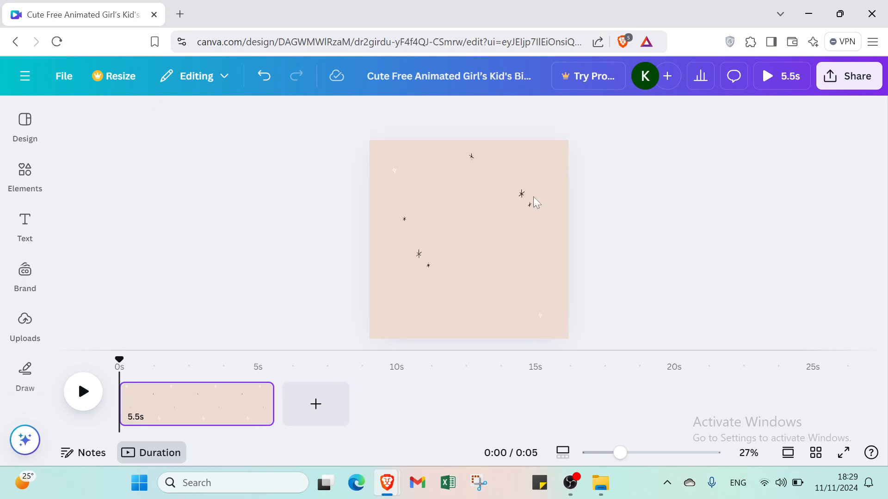
- Delete every remaining sparkle, including the tiny leftovers, leaving a blank peach page
left_click(525, 198)
left_click(544, 159)
left_click(530, 205)
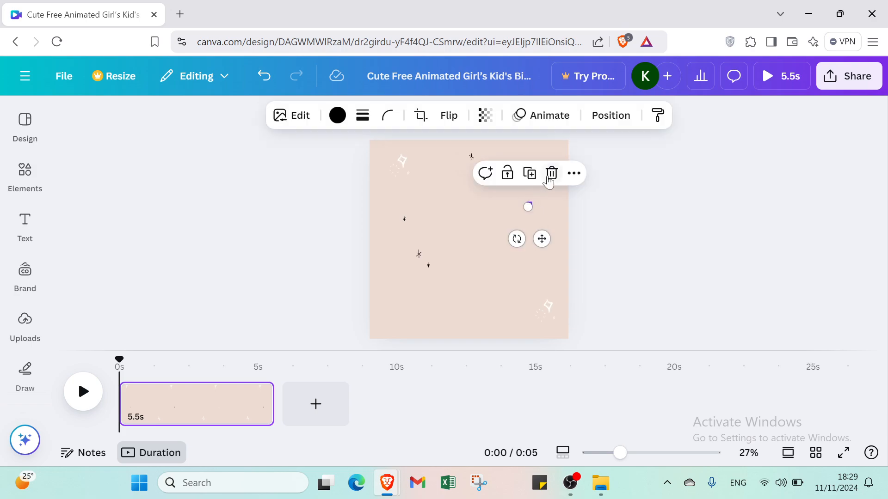
left_click(552, 174)
left_click(475, 161)
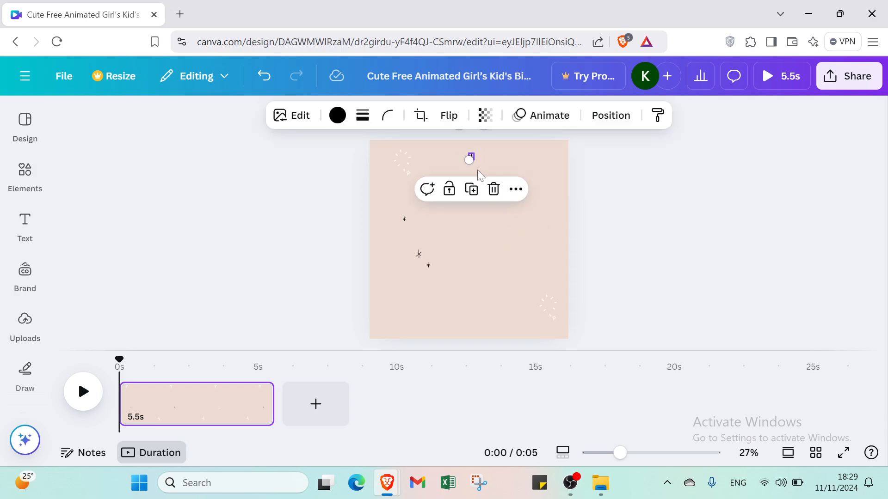
left_click(492, 188)
left_click(404, 220)
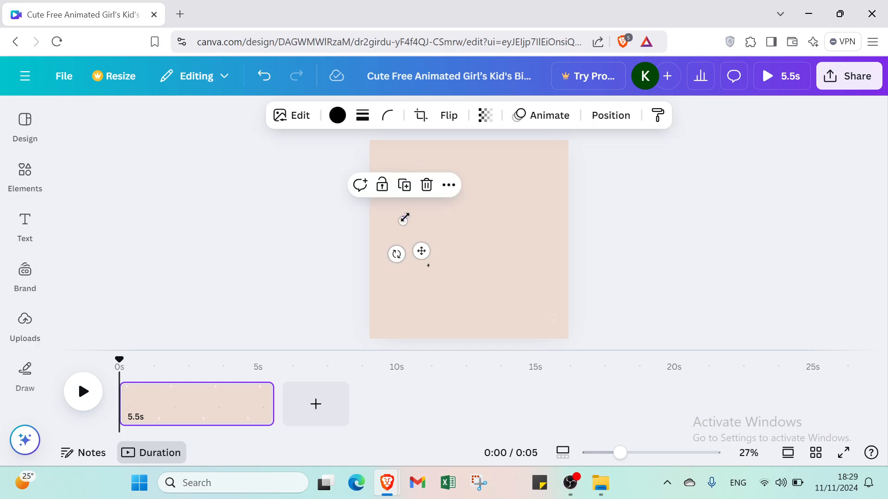
left_click(426, 186)
left_click(400, 162)
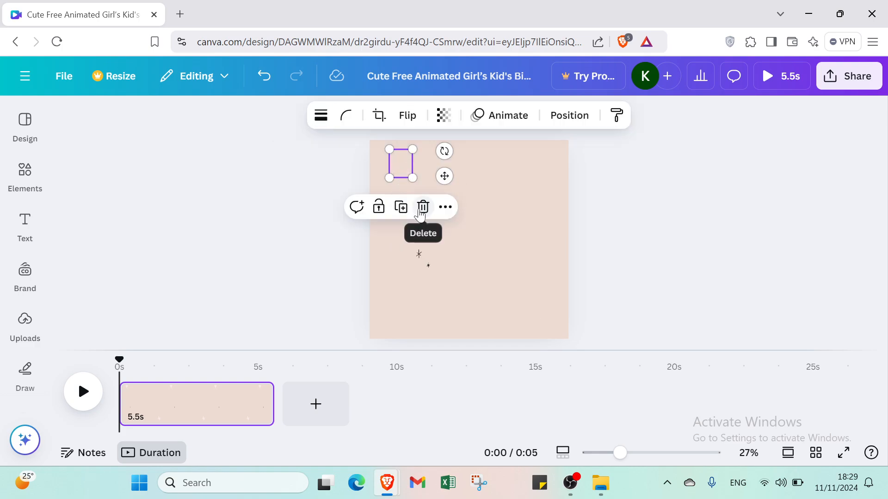
left_click(422, 206)
left_click(422, 261)
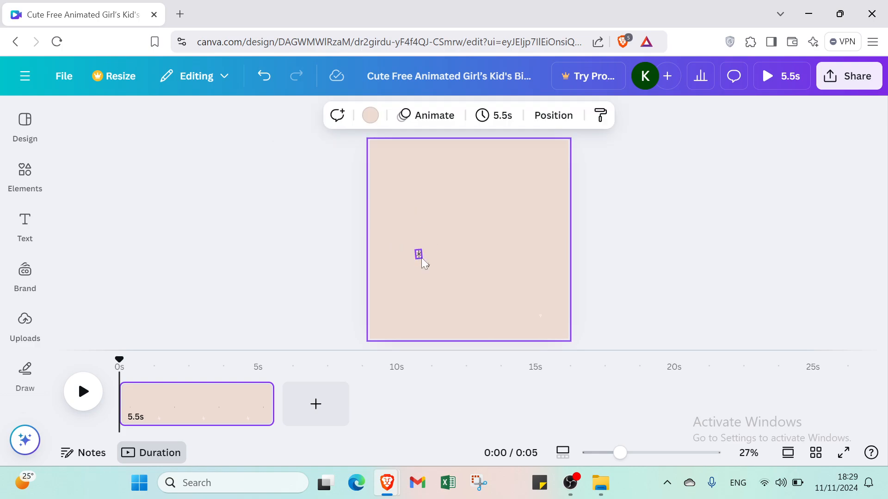
left_click(419, 254)
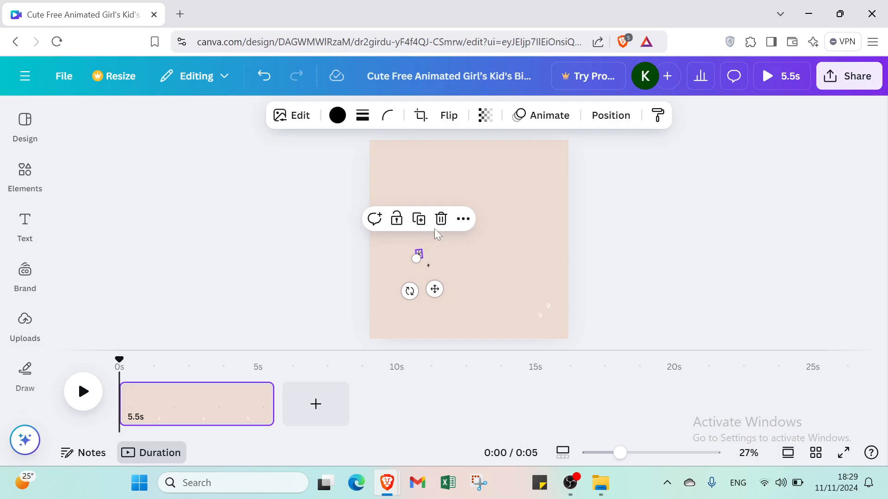
left_click(440, 220)
left_click(427, 267)
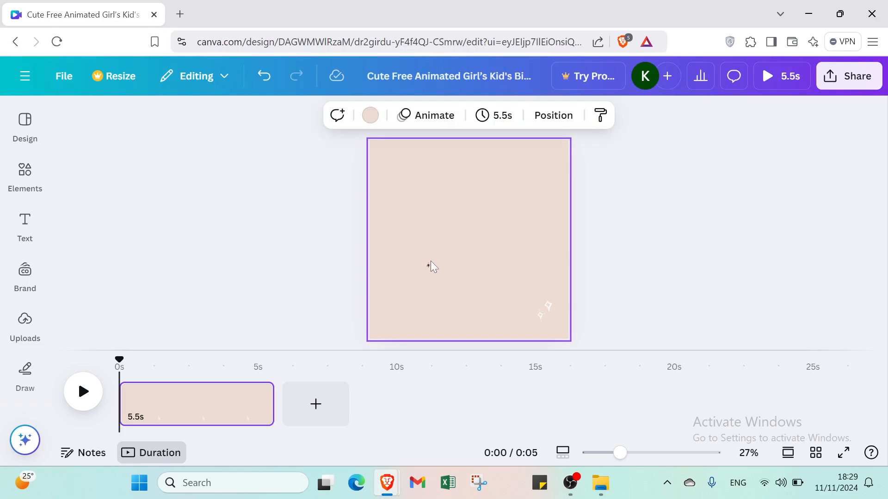
left_click(429, 267)
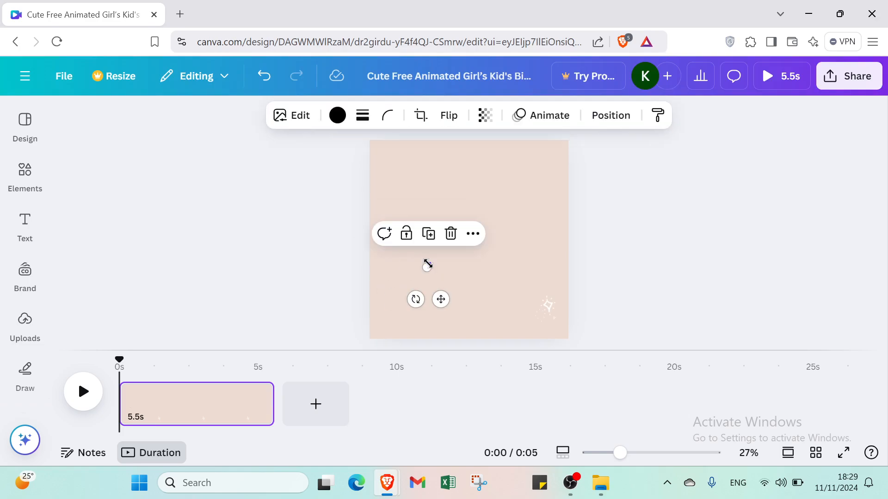
left_click(450, 235)
left_click(547, 314)
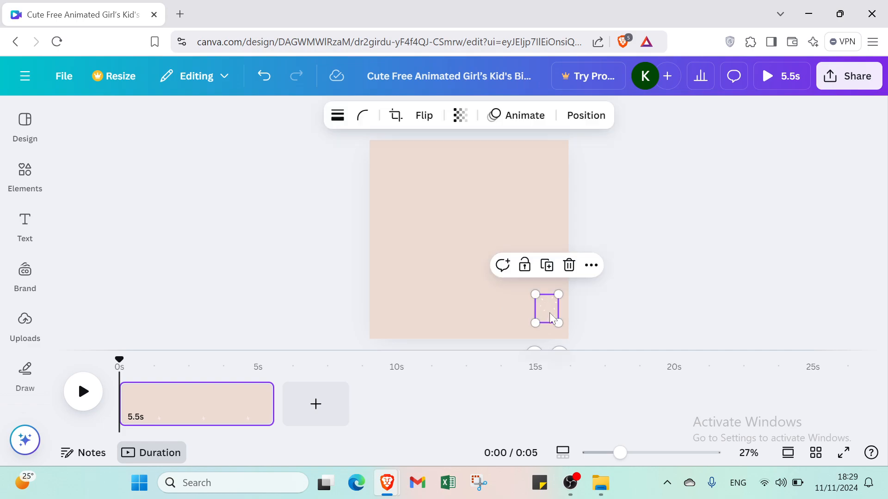
left_click(567, 267)
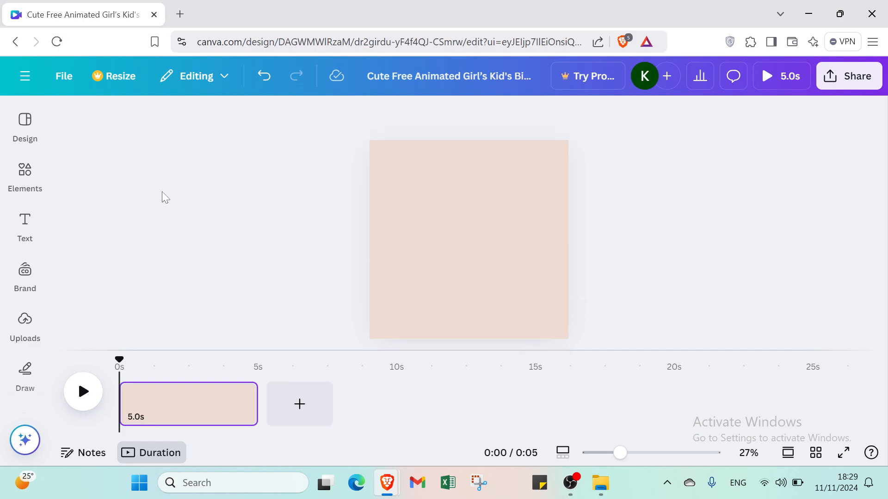
- Play a preview of the cleared page and return to editing
left_click(25, 319)
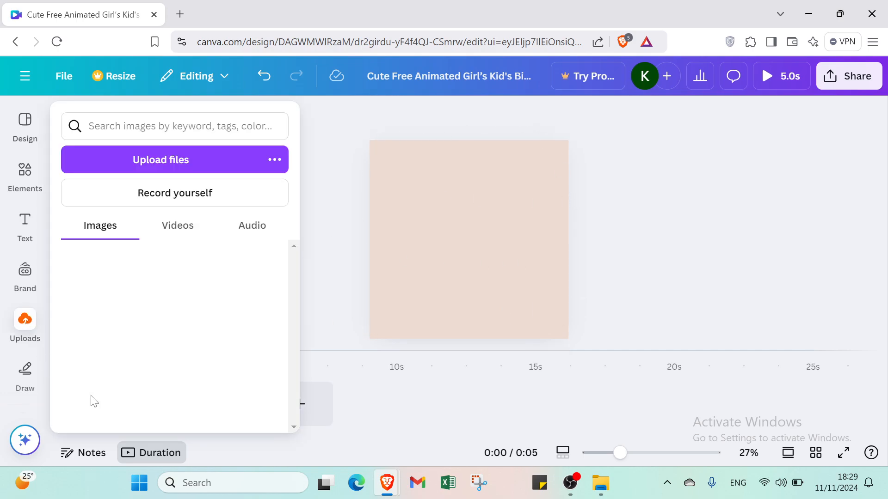
left_click(768, 83)
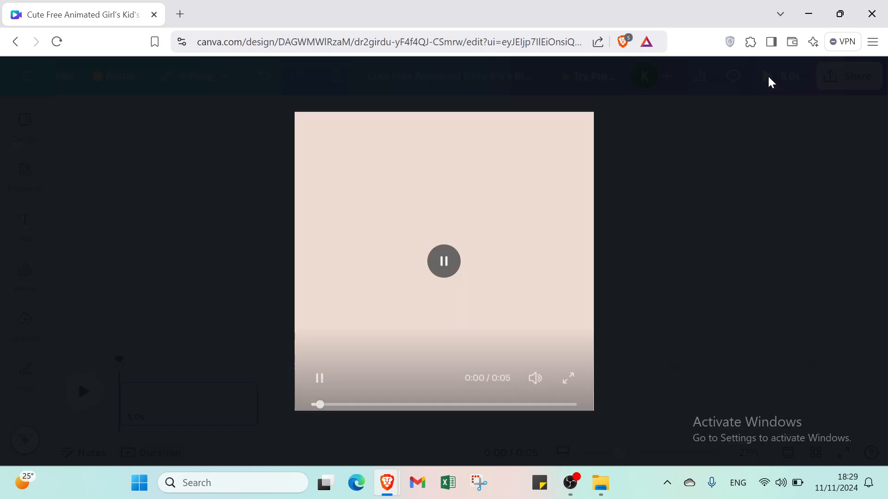
left_click(45, 88)
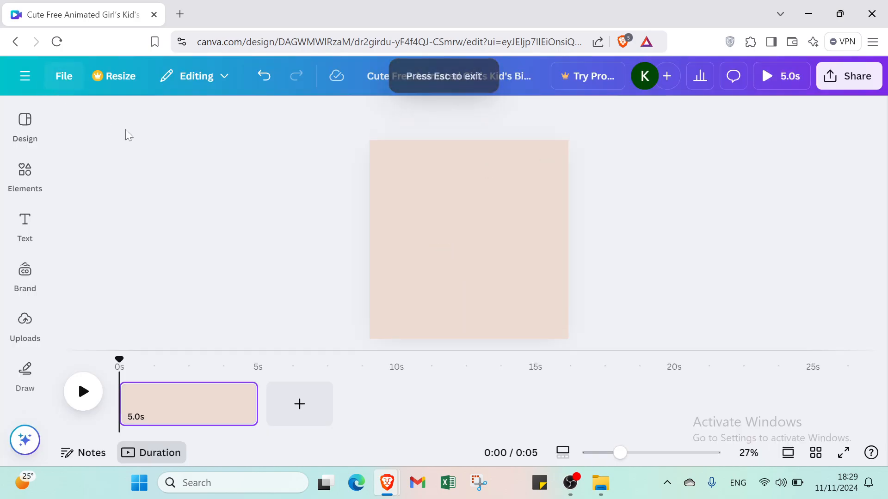
left_click(34, 181)
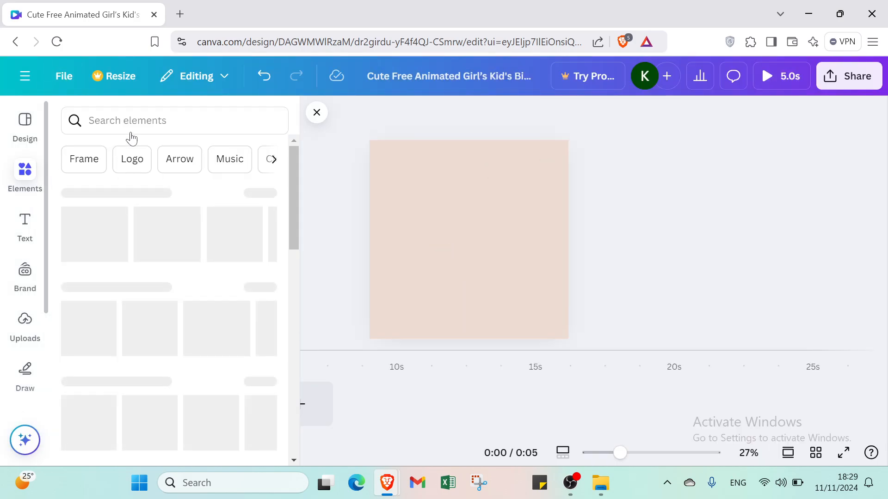
- Add the black 5.0s sparkle video from the 'birthday' Videos results to the page
left_click(131, 134)
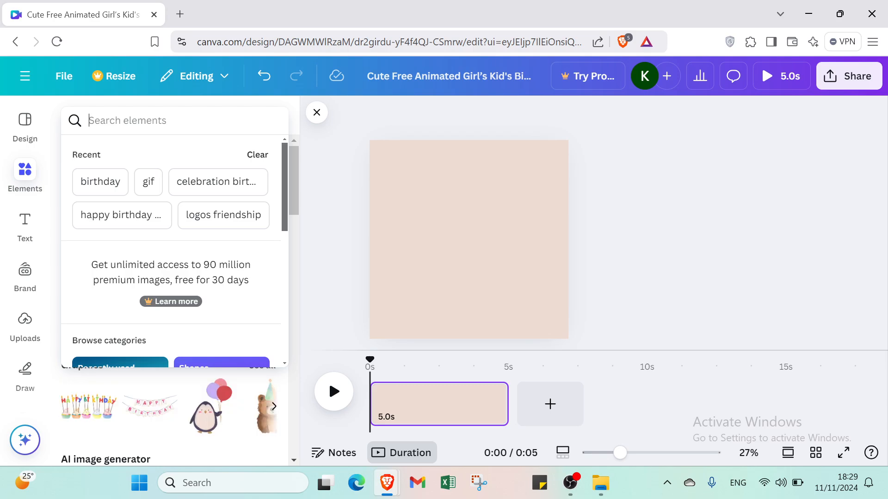
left_click(85, 187)
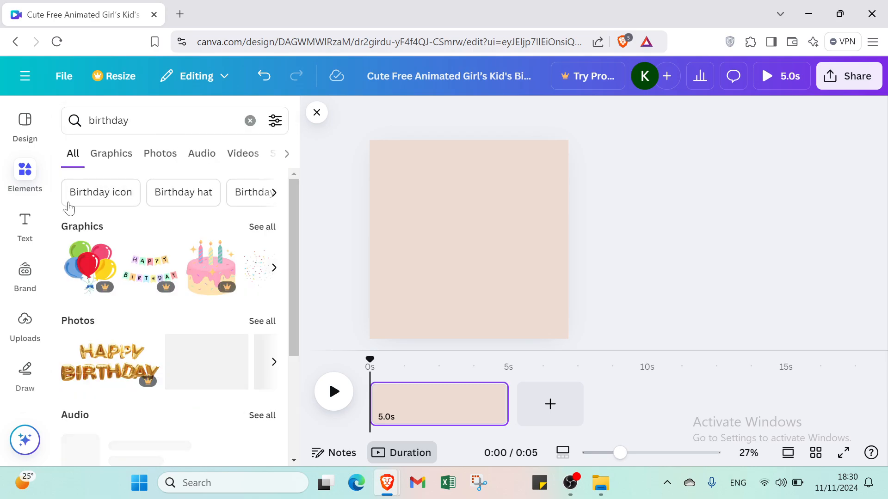
left_click(236, 154)
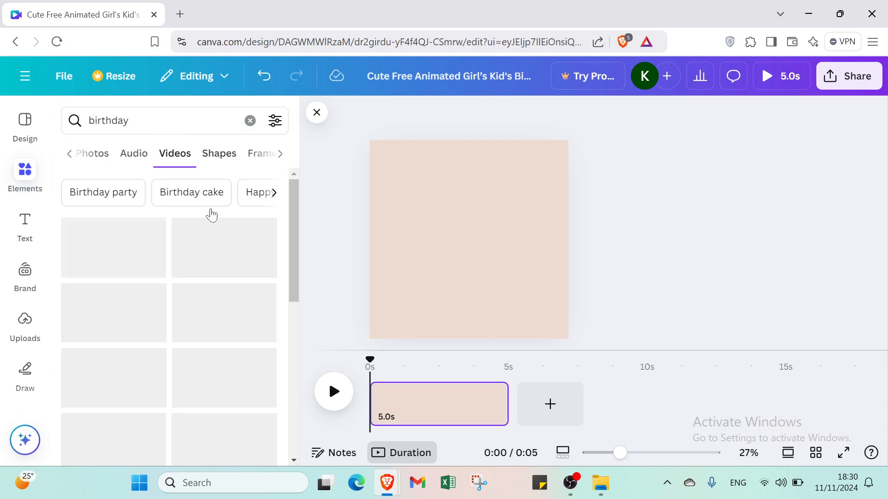
scroll(167, 267, "down", 4)
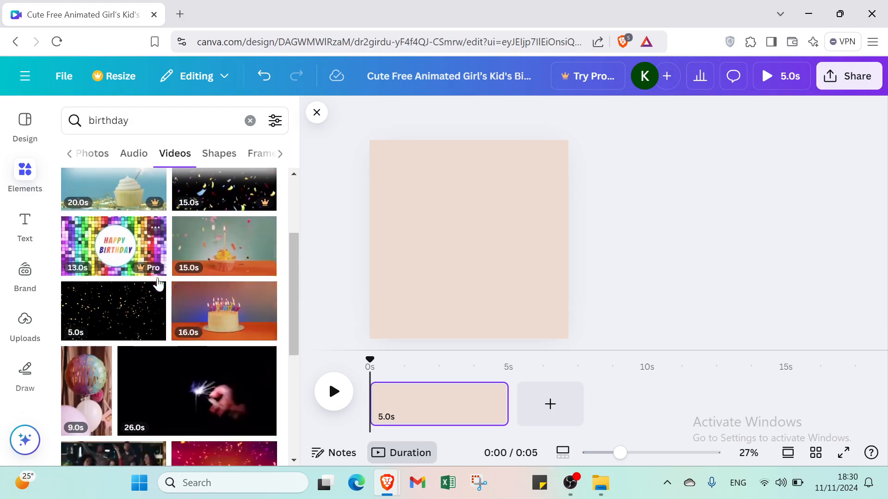
left_click(122, 264)
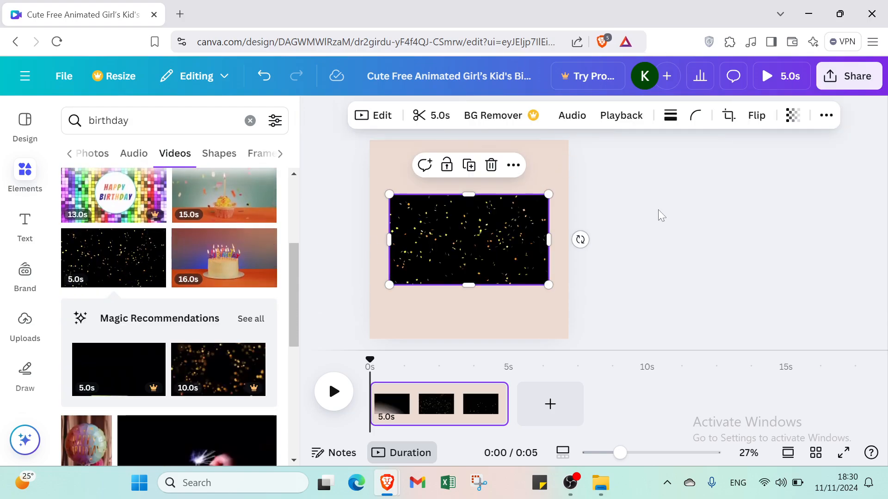
- Stretch the confetti video toward the page's top, bottom, left and right edges, about 973 × 944
left_click(660, 214)
left_click(499, 214)
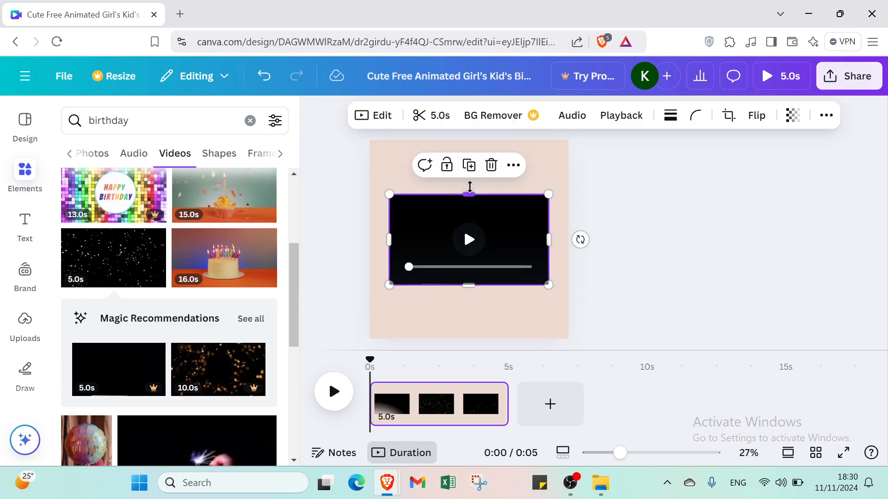
left_click_drag(470, 187, 468, 154)
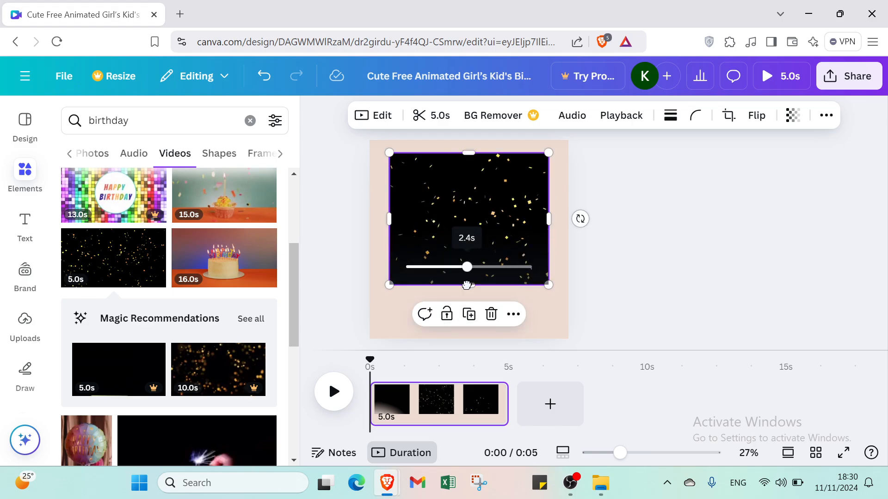
left_click_drag(469, 286, 462, 319)
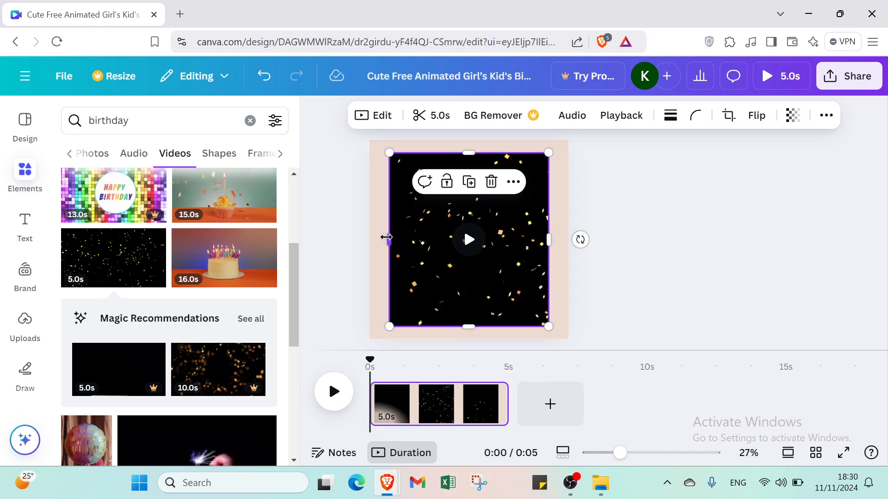
left_click_drag(384, 237, 376, 238)
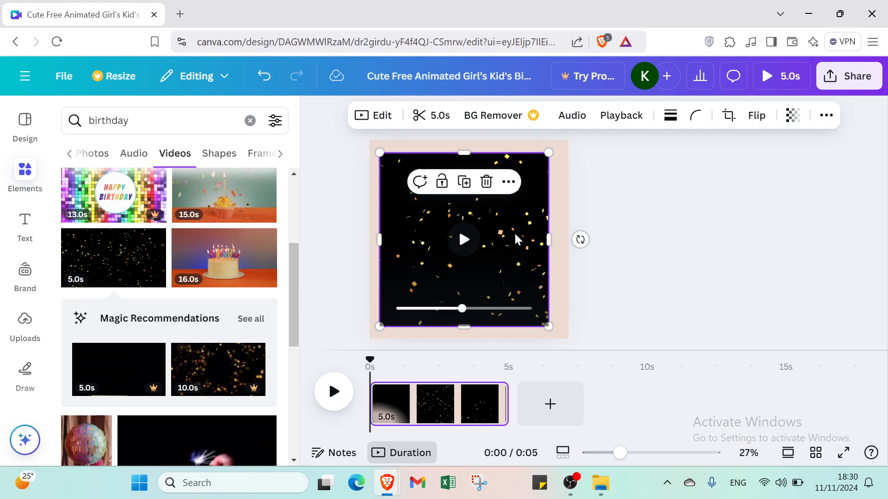
left_click_drag(548, 237, 559, 238)
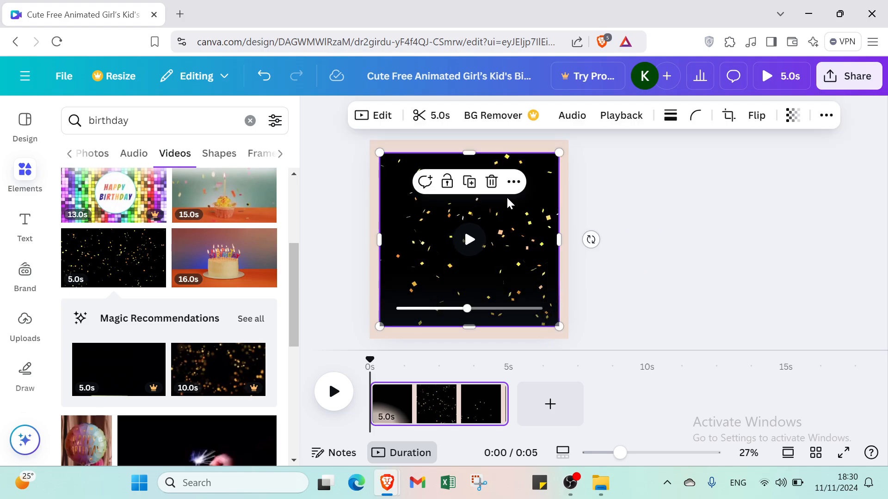
- Adjust the video clip's trim handle and confirm with Done
left_click(434, 112)
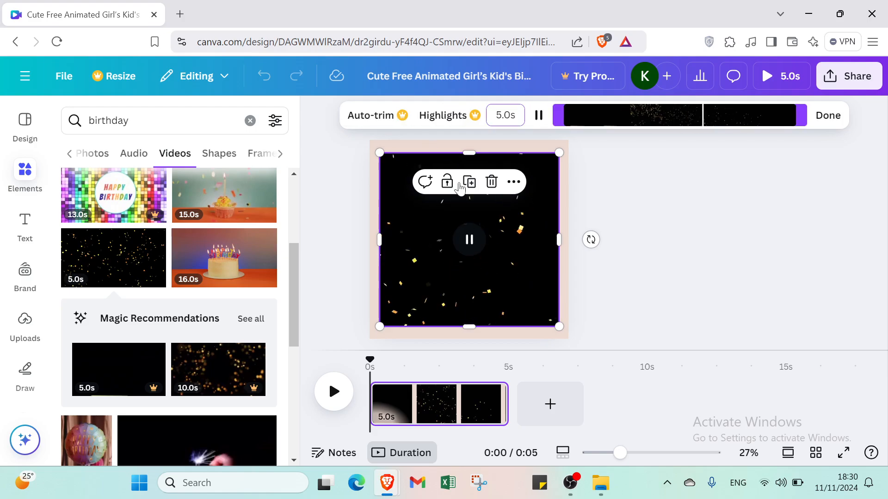
mouse_move(808, 123)
left_mouse_down()
mouse_move(743, 118)
mouse_move(818, 108)
left_mouse_up()
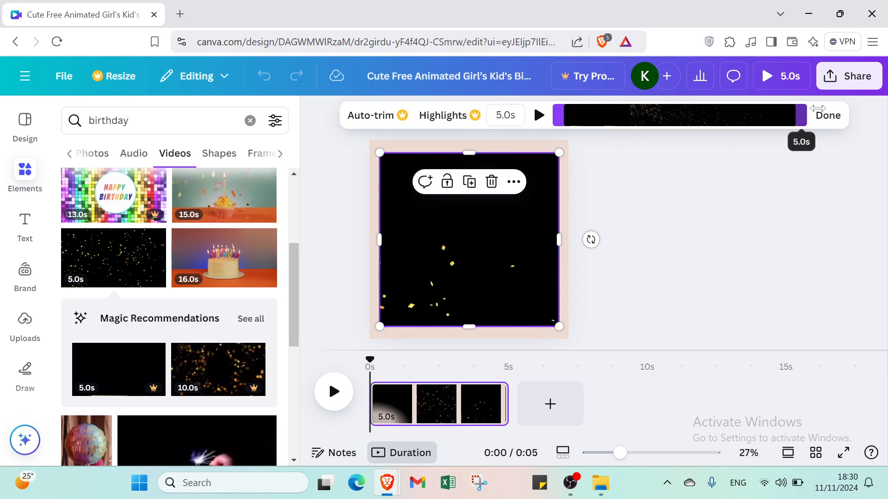
left_click(827, 116)
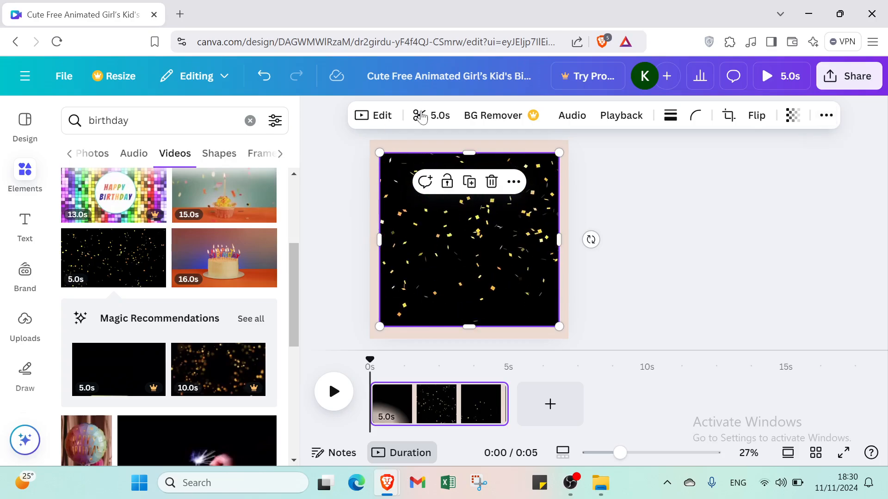
- Apply the Street filter to the confetti video with intensity 47
left_click(376, 116)
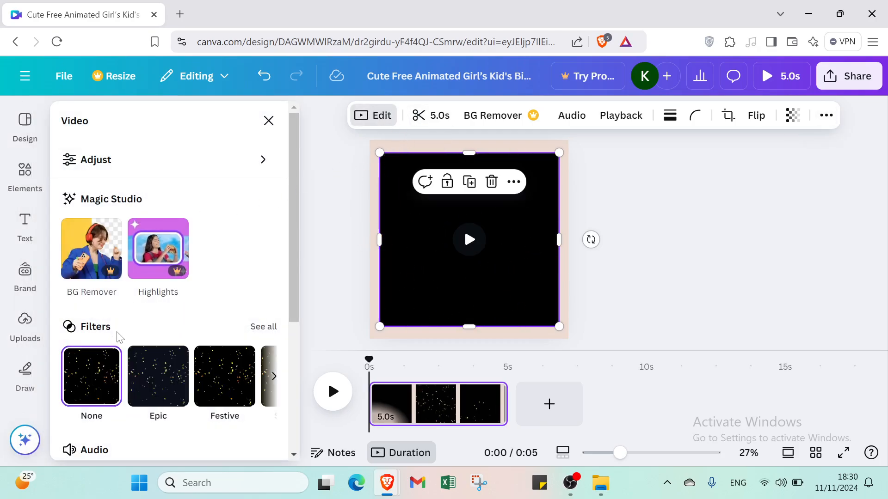
scroll(141, 377, "down", 2)
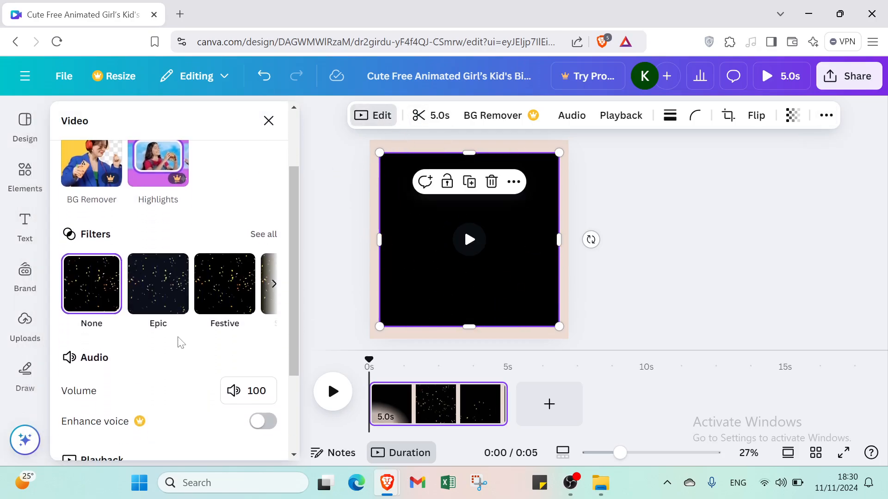
left_click(271, 285)
left_click(271, 285)
left_click(272, 285)
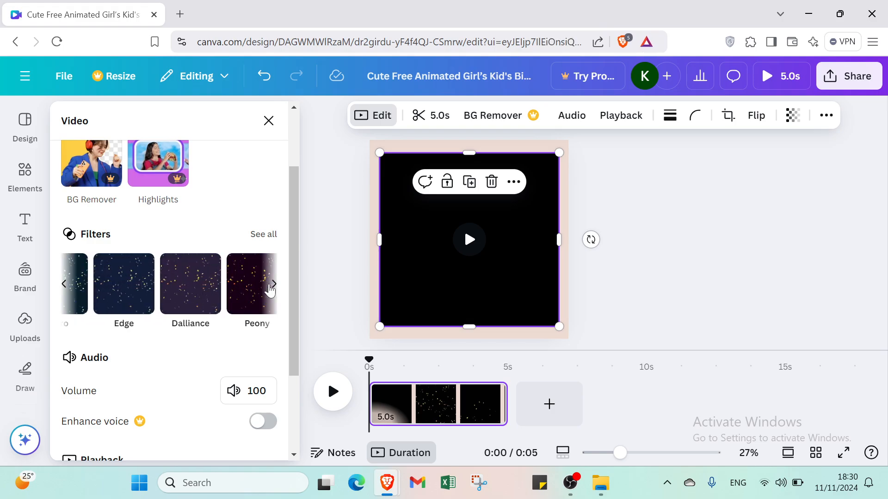
left_click(236, 294)
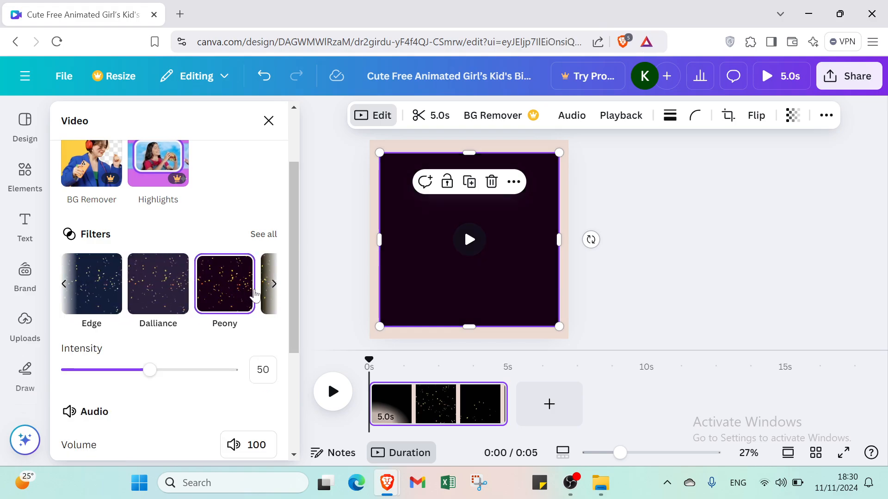
left_click(273, 286)
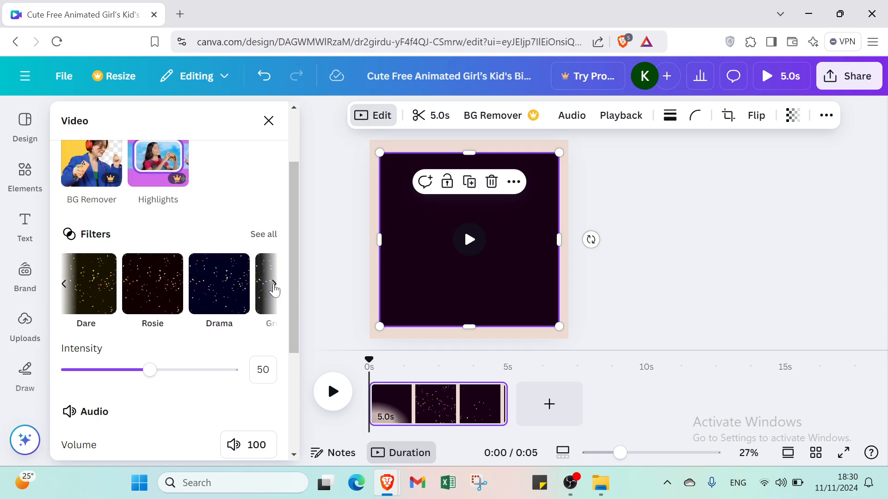
left_click(274, 286)
left_click(265, 290)
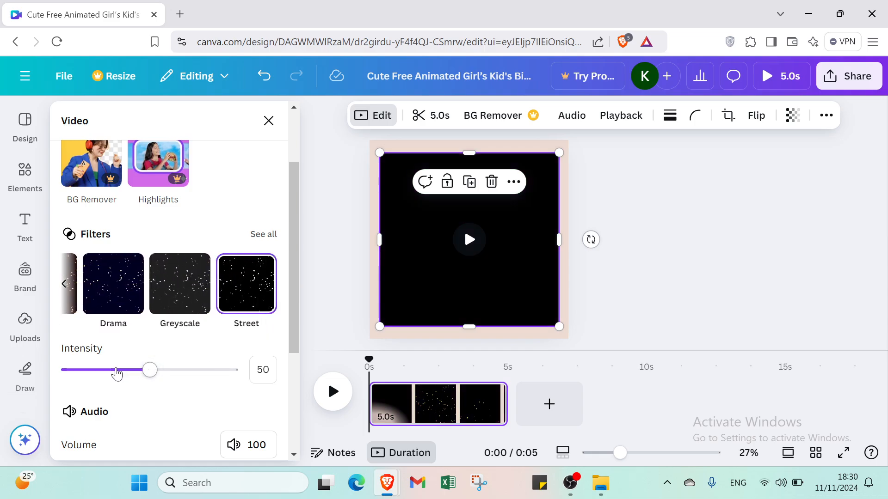
left_click_drag(74, 364, 146, 374)
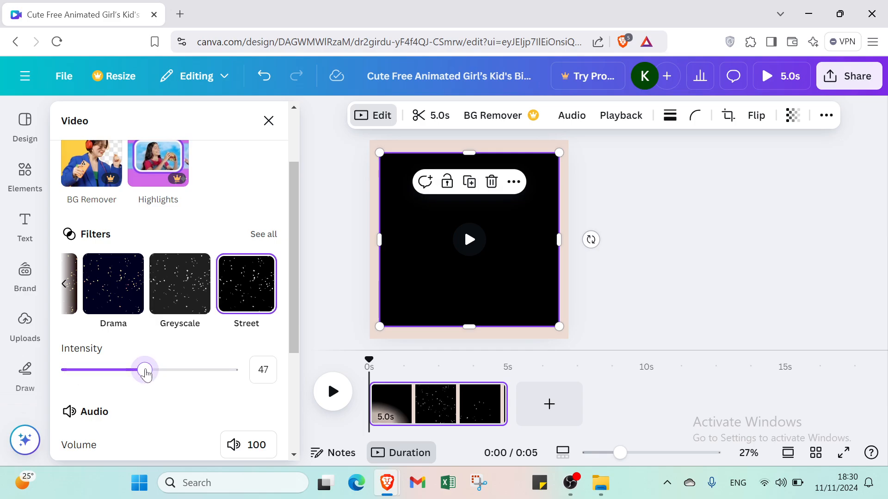
left_click(468, 240)
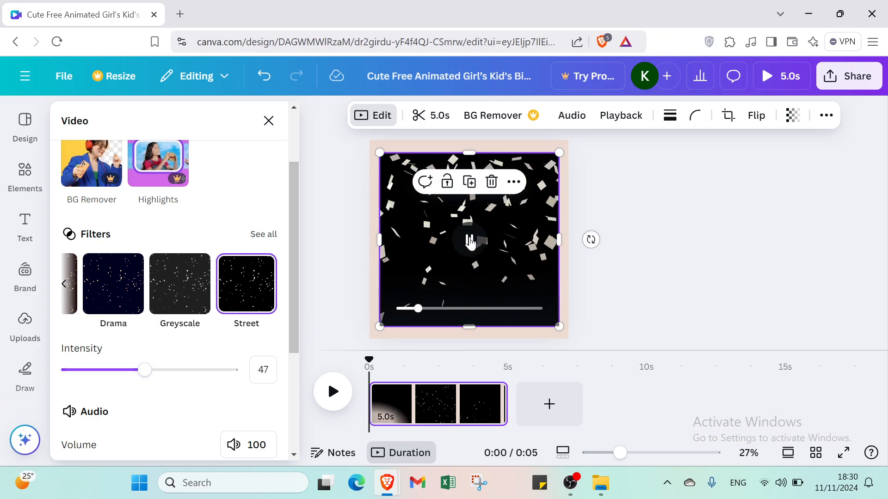
scroll(211, 366, "down", 3)
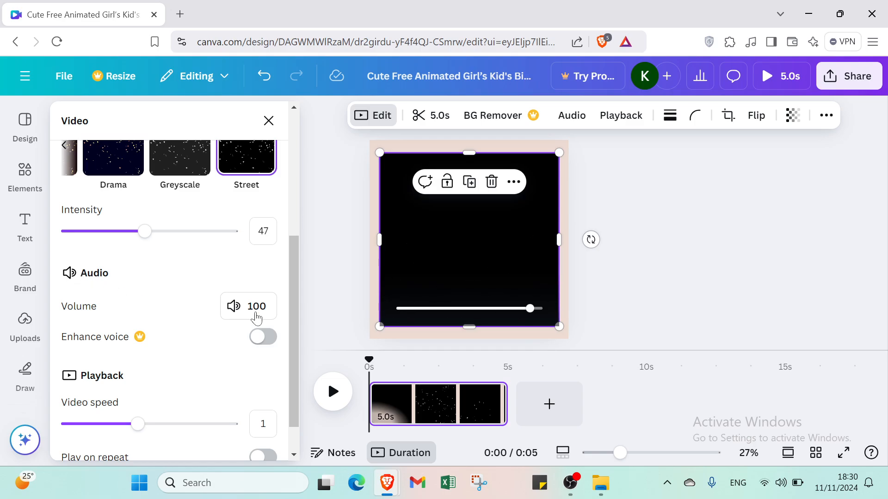
scroll(138, 358, "down", 1)
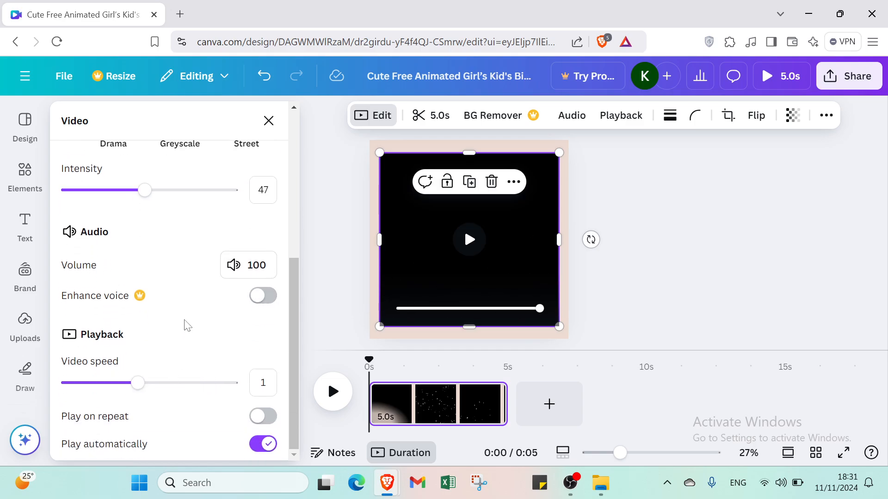
left_click(268, 126)
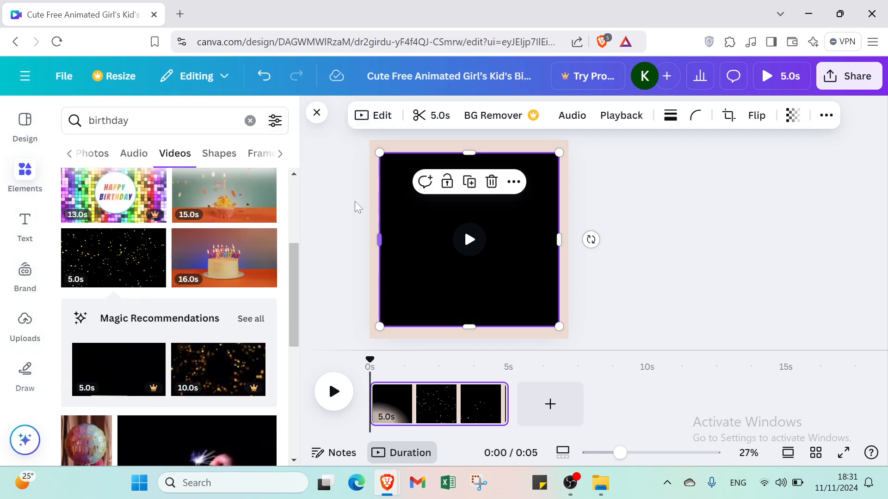
- Switch the birthday element search results from Videos to Graphics
scroll(119, 177, "up", 4)
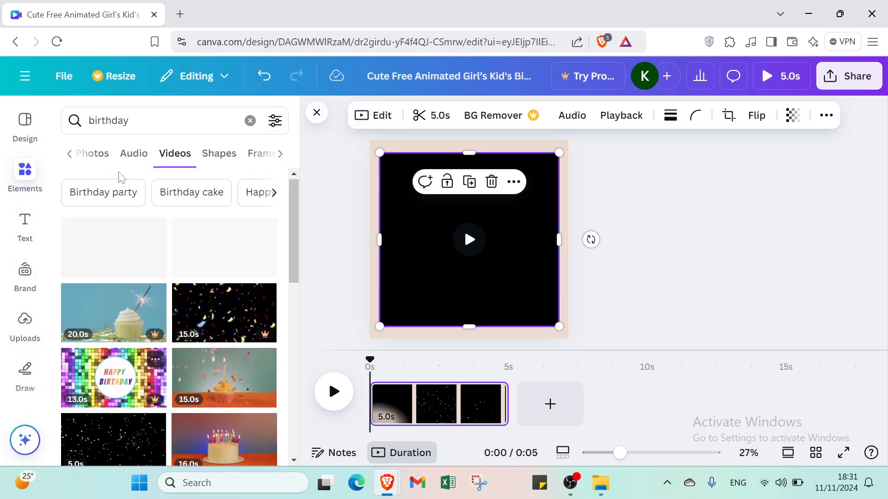
left_click(70, 157)
left_click(99, 154)
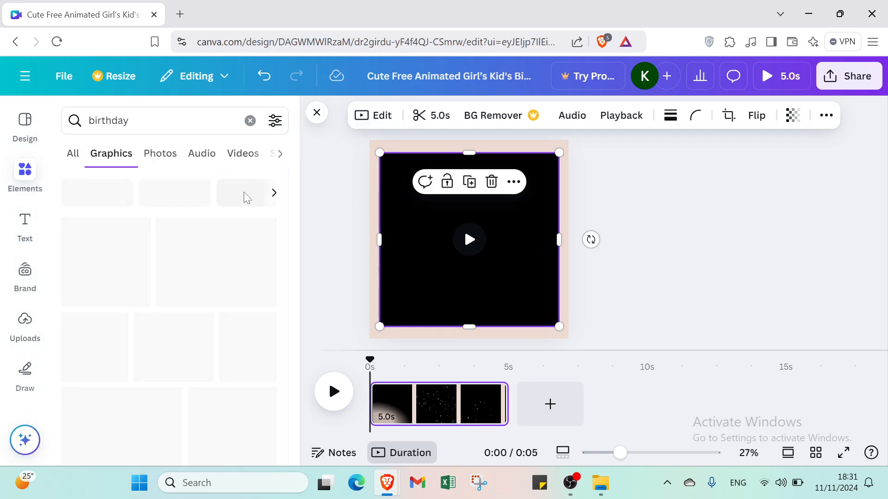
- Add one 'Add a heading' text box, delete the duplicate, and move it near the top of the page
left_click(22, 228)
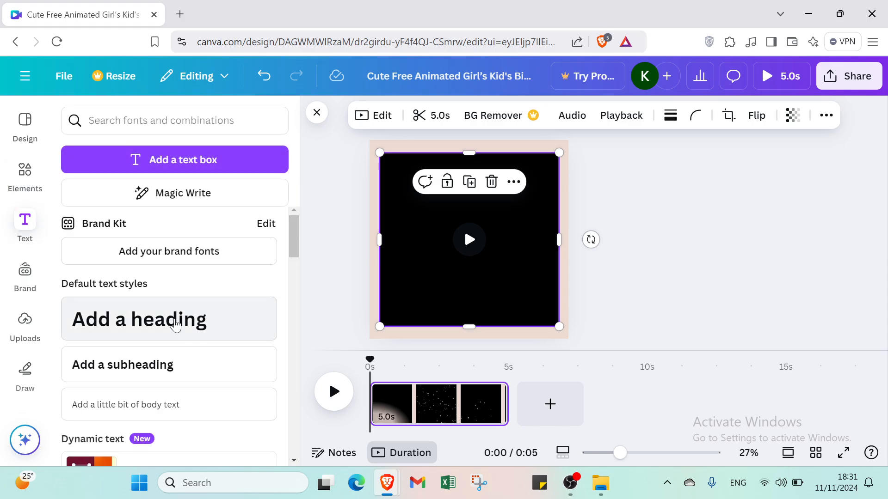
left_click(180, 326)
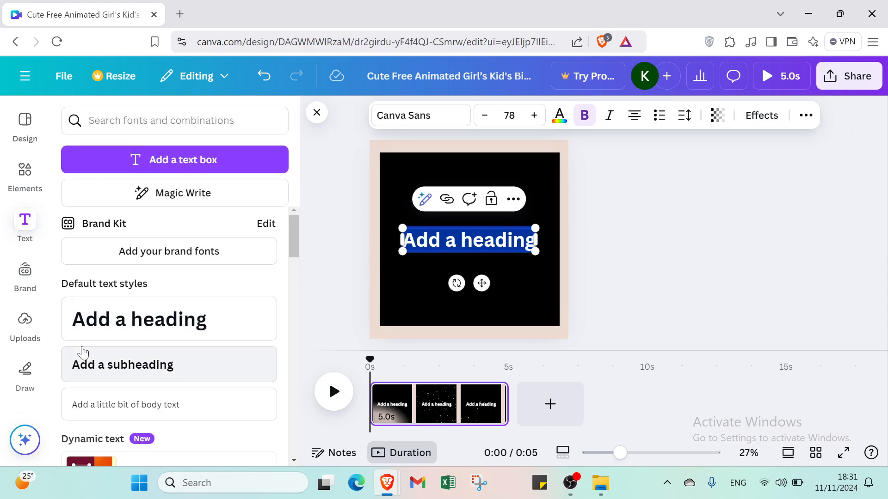
left_click(119, 326)
left_click(612, 268)
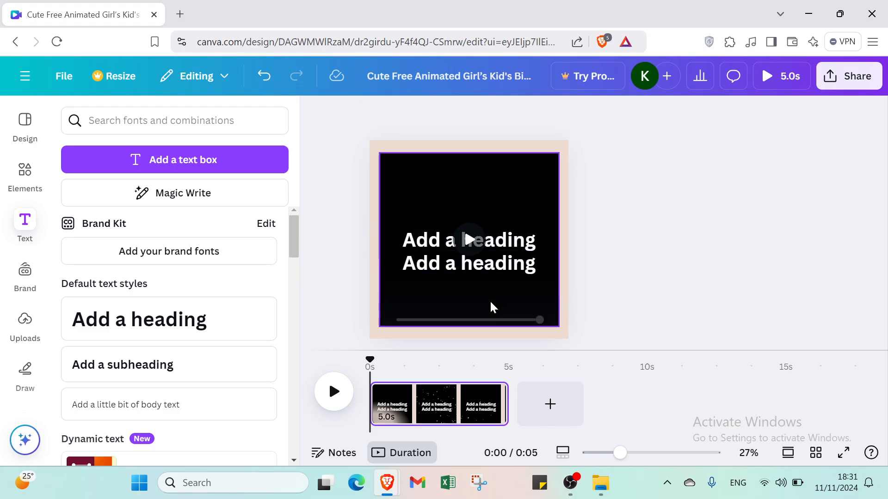
left_click(495, 268)
key("Delete")
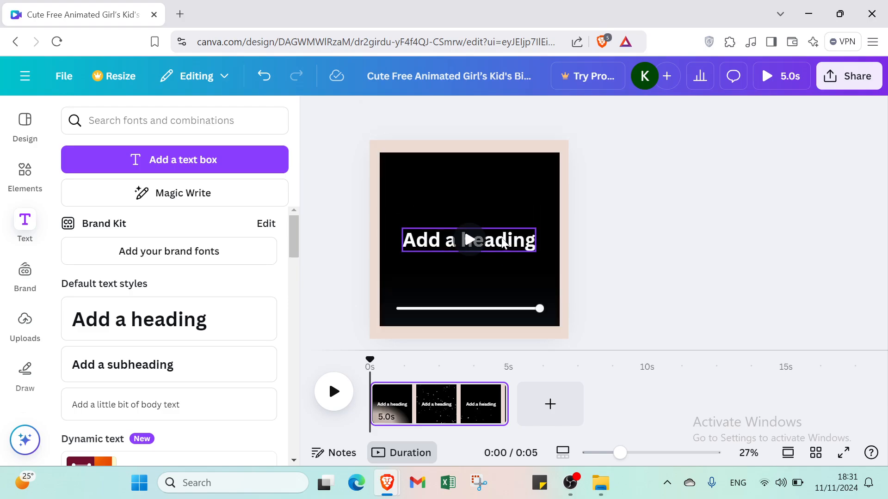
left_click_drag(502, 236, 502, 201)
- Stretch the confetti video out to the top, left, bottom and right page edges, about 973 × 967
left_click(519, 162)
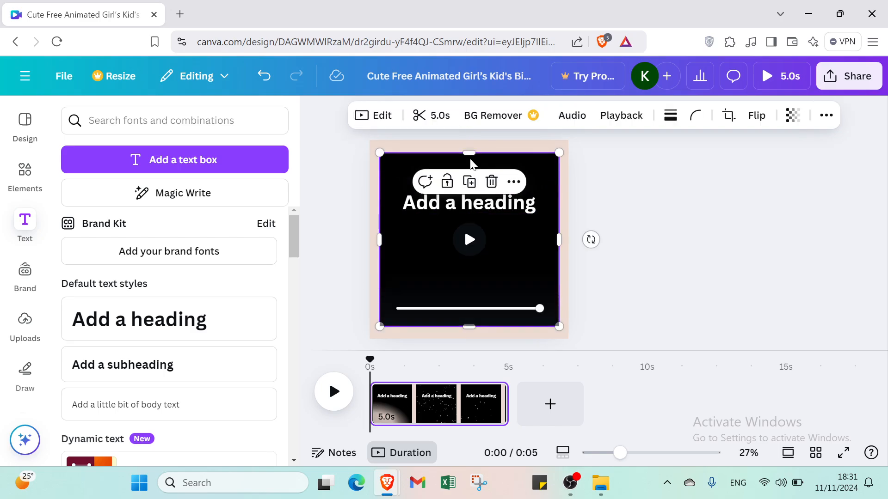
left_click_drag(469, 153, 467, 147)
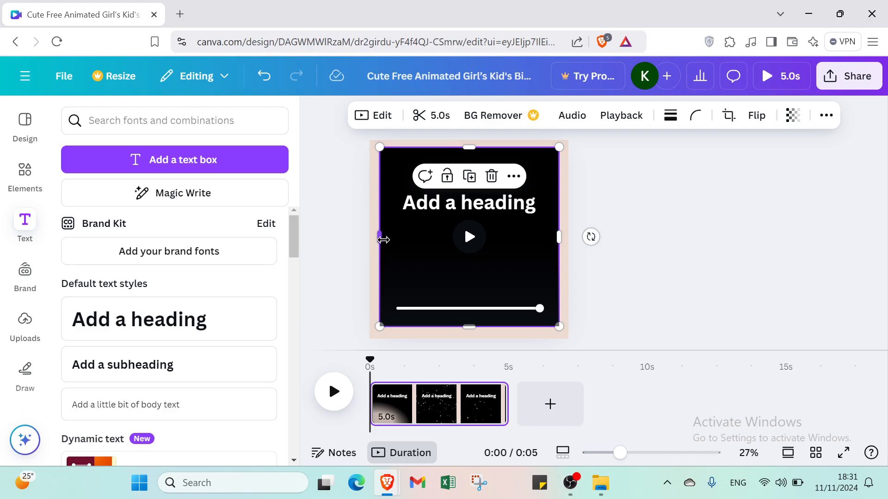
left_click_drag(379, 238, 376, 237)
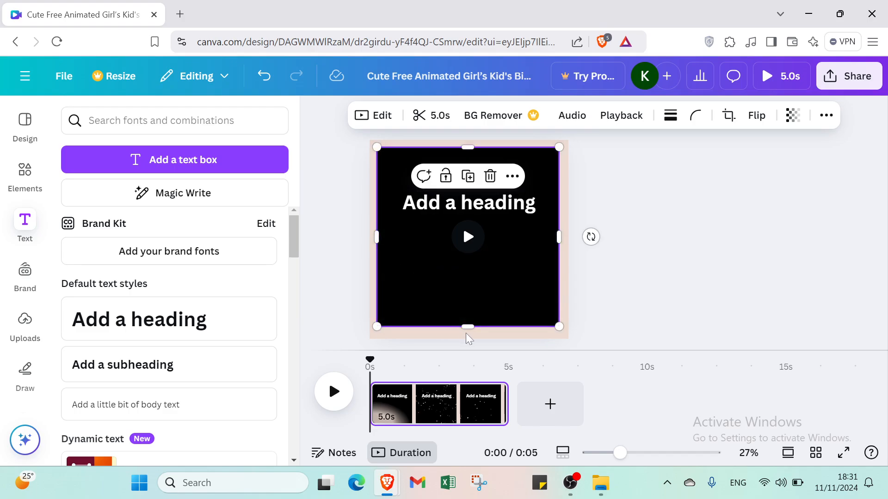
left_click_drag(465, 328, 468, 332)
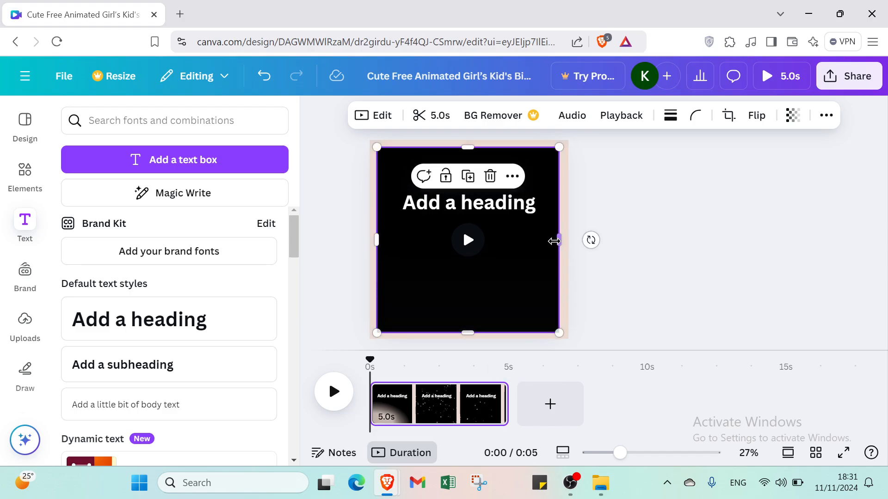
left_click_drag(555, 242, 558, 243)
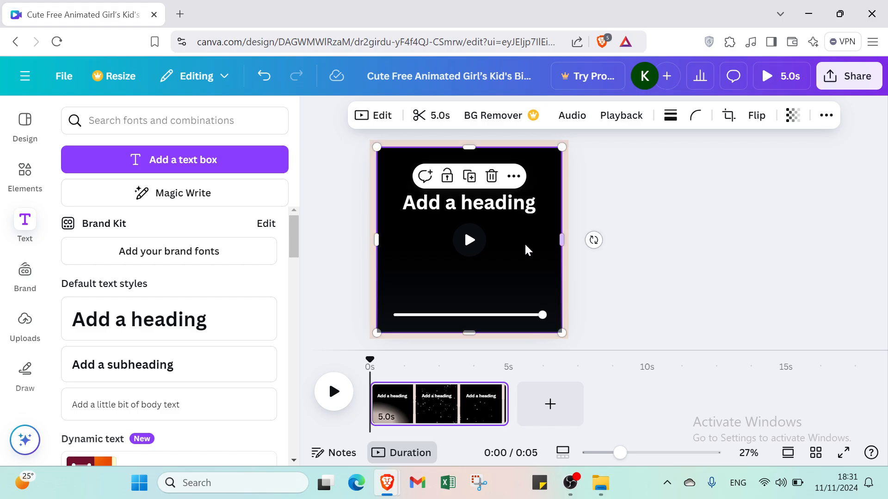
left_click(492, 215)
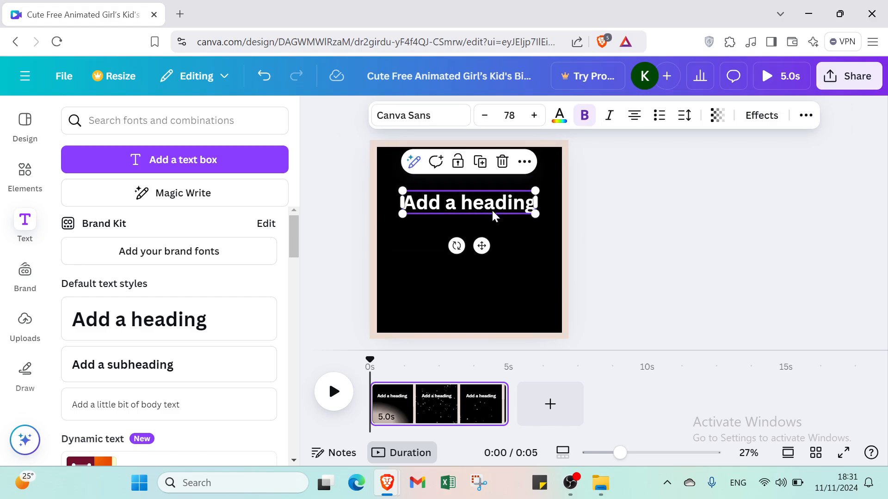
- Replace the heading's placeholder words with 'Happy birthday'
double_click(492, 209)
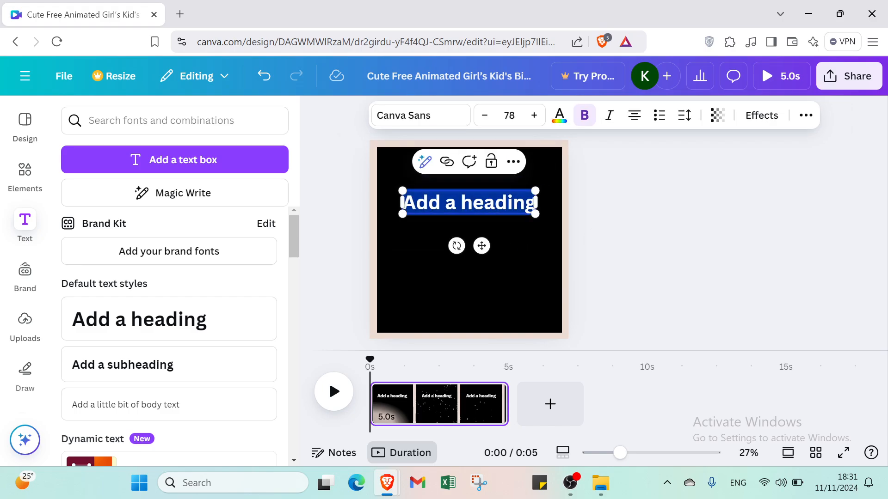
type("H")
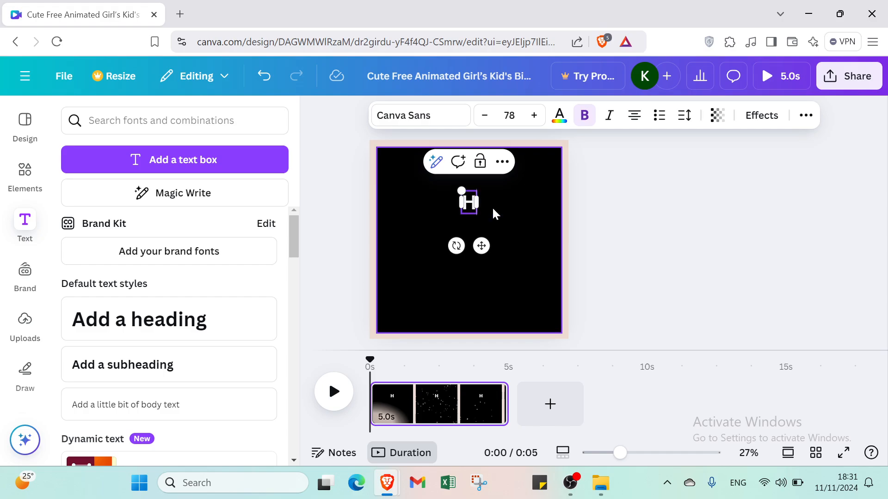
type("appy")
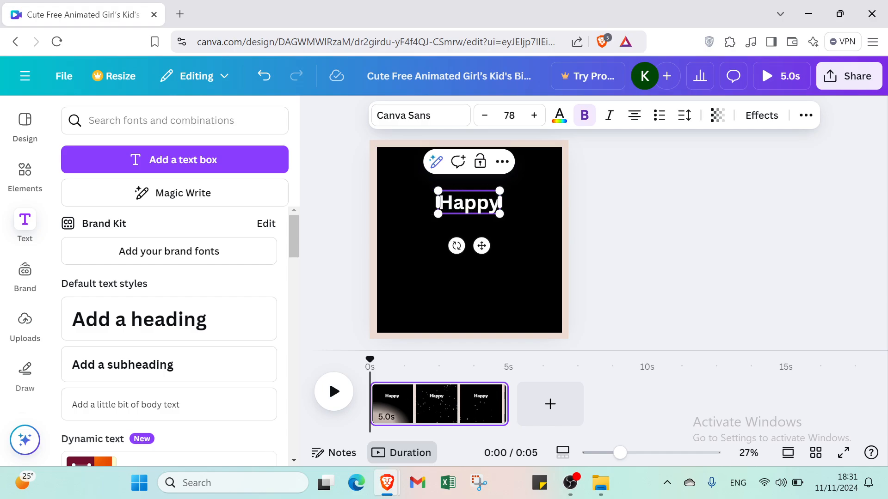
type(" birthday")
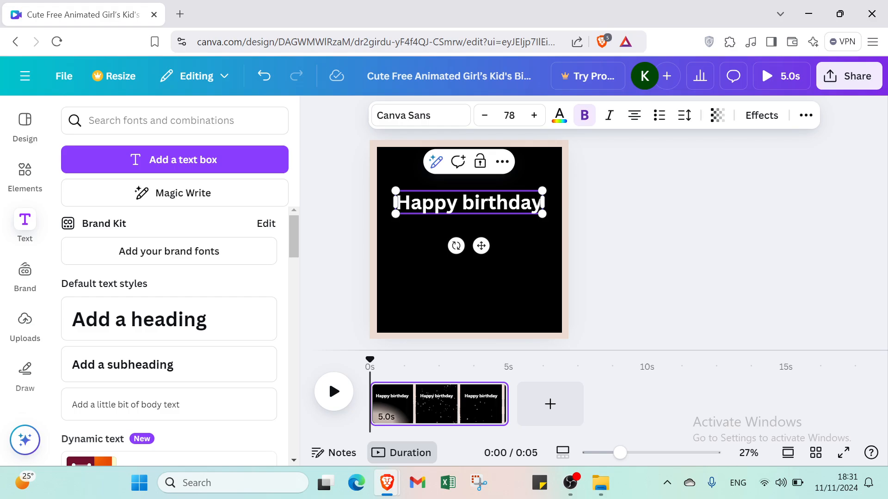
left_click(731, 245)
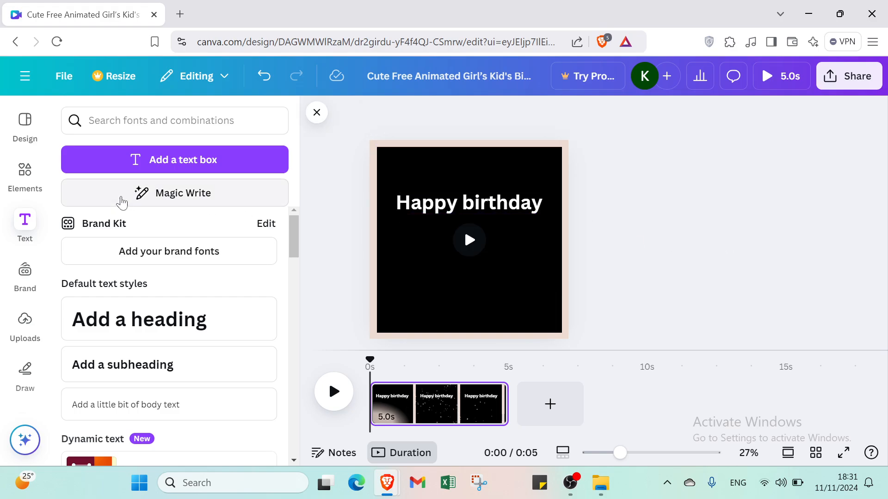
- Add the colourful bunting banner from the birthday elements, shrink it, and place it along the top edge
left_click(16, 184)
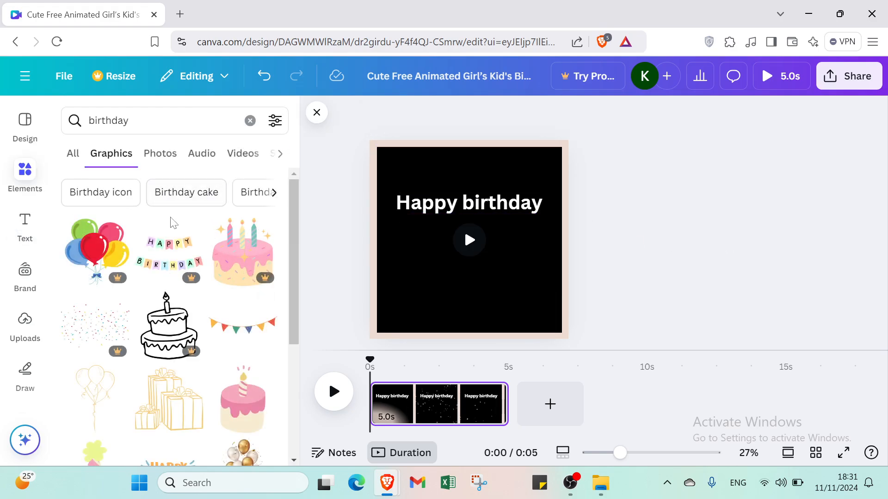
scroll(190, 282, "down", 2)
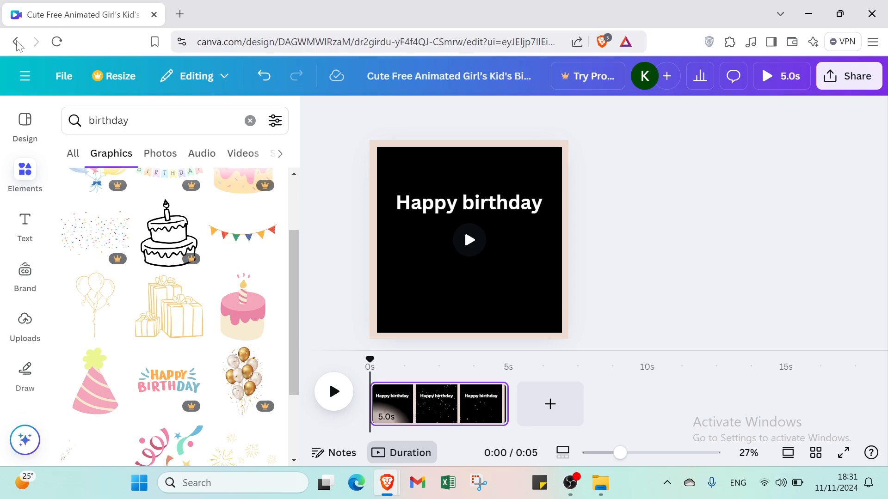
scroll(185, 352, "down", 4)
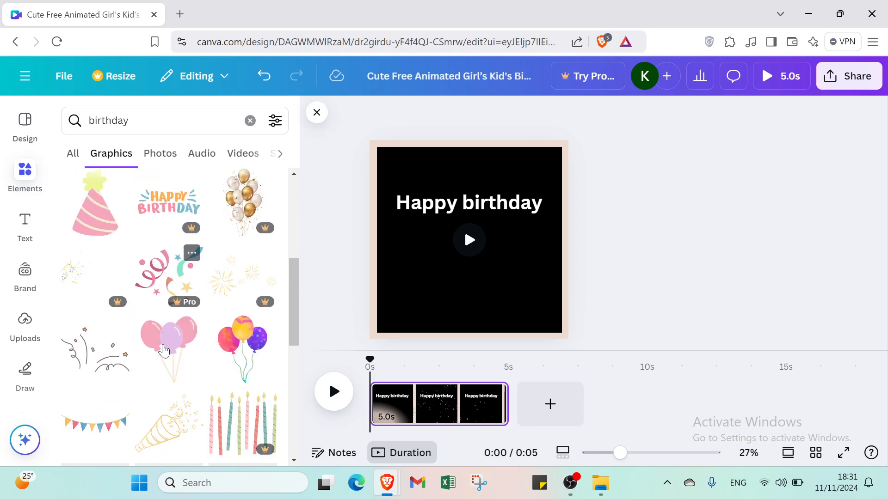
scroll(164, 351, "down", 2)
left_click(95, 307)
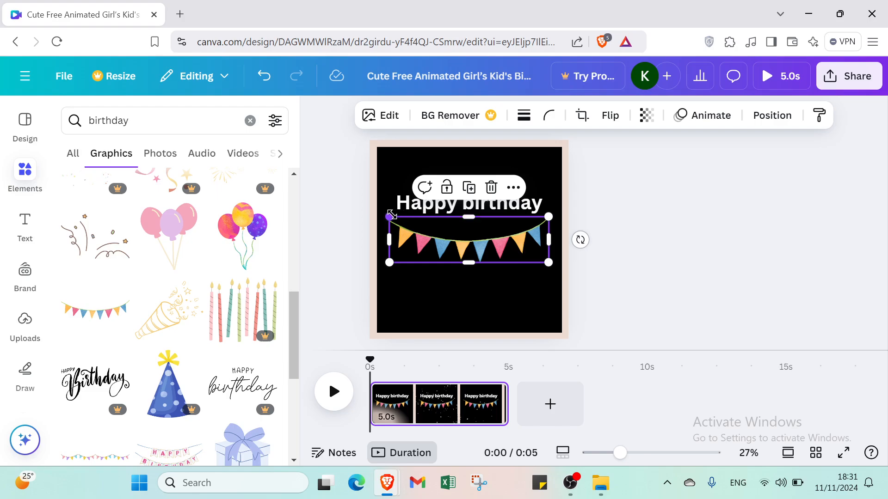
left_click_drag(391, 215, 439, 231)
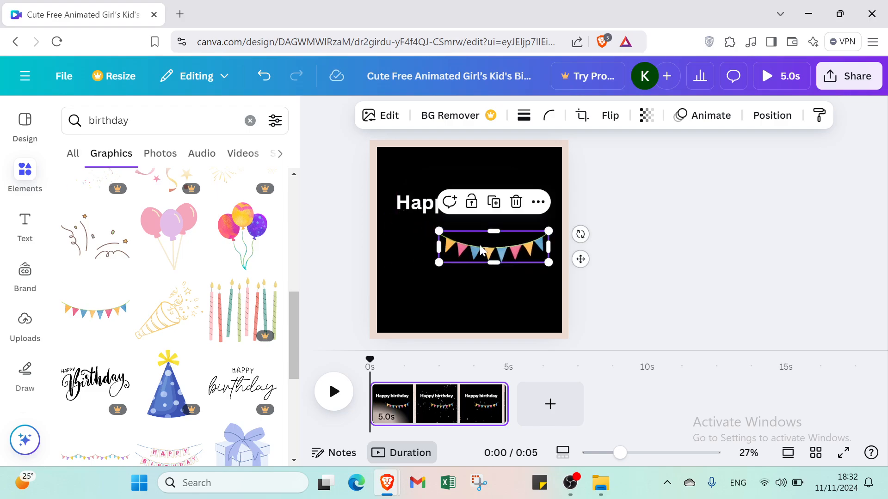
left_click_drag(480, 249, 459, 174)
left_click(548, 240)
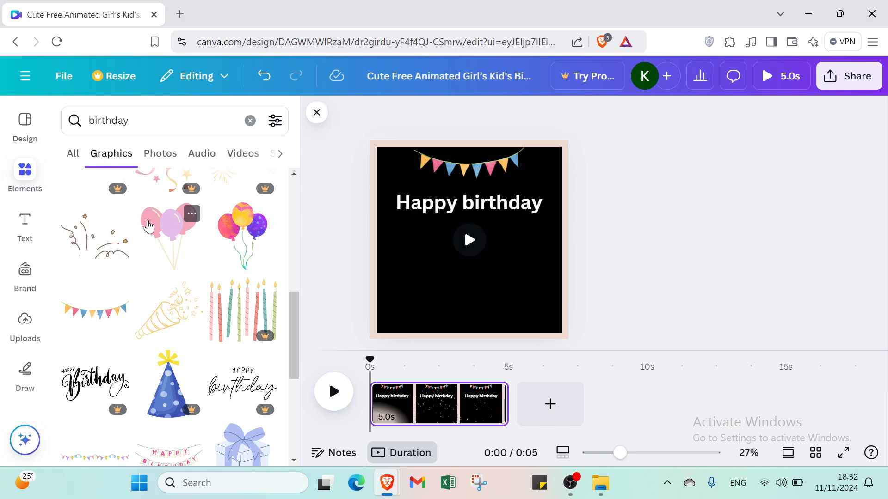
- Add the colourful balloons graphic and shrink it to a small size at the right
left_click(246, 240)
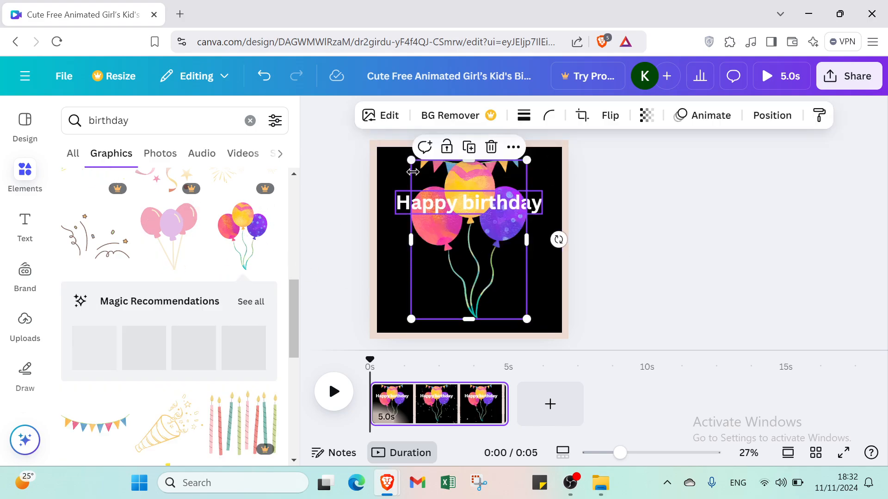
left_click_drag(425, 184, 523, 237)
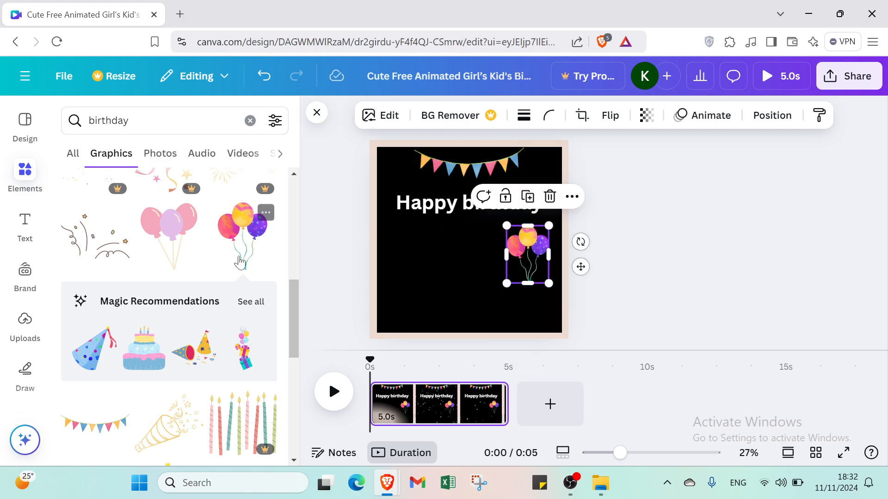
scroll(222, 342, "down", 5)
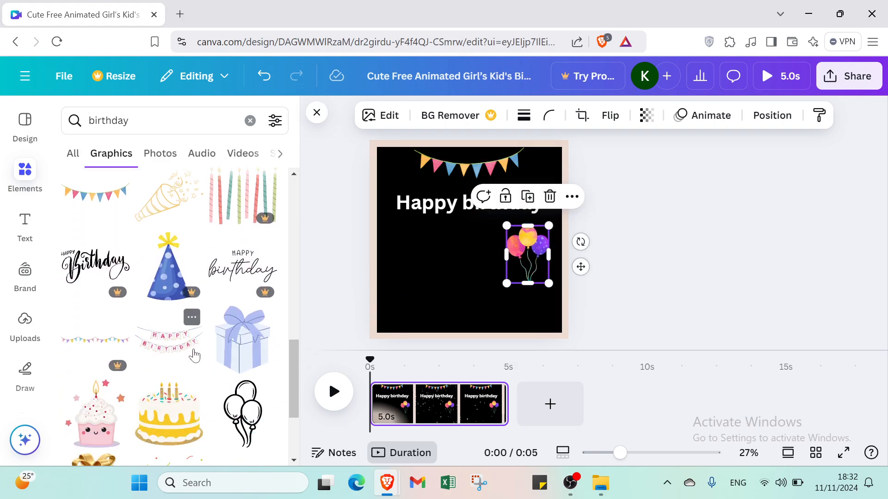
scroll(180, 333, "down", 3)
- Add the yellow birthday cake, shrink it, and delete the oversized cake copy
left_click(185, 301)
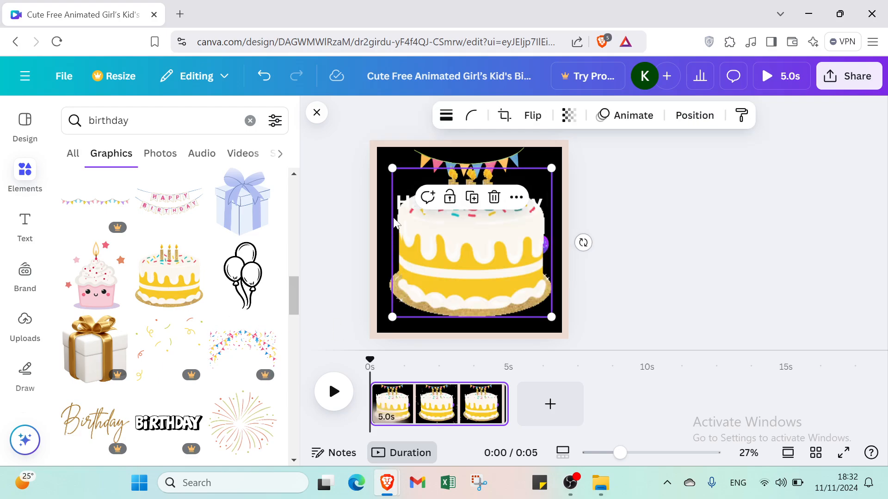
left_click_drag(392, 167, 501, 283)
left_click(471, 256)
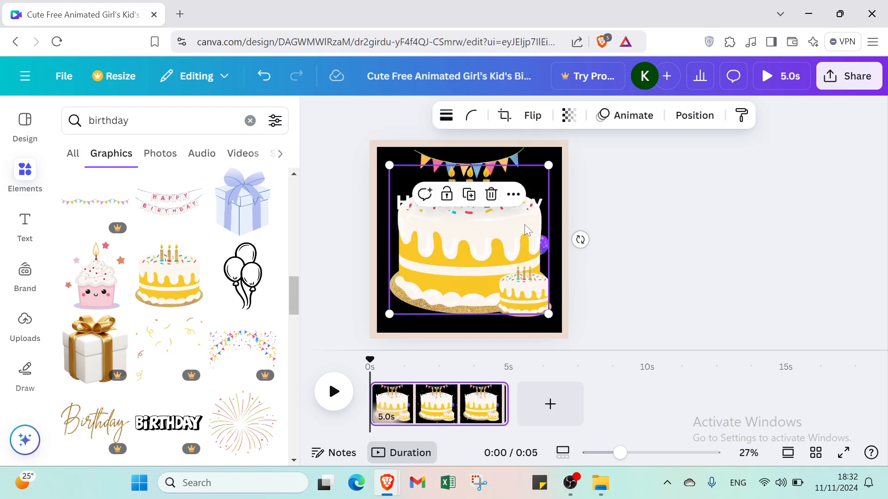
left_click(492, 196)
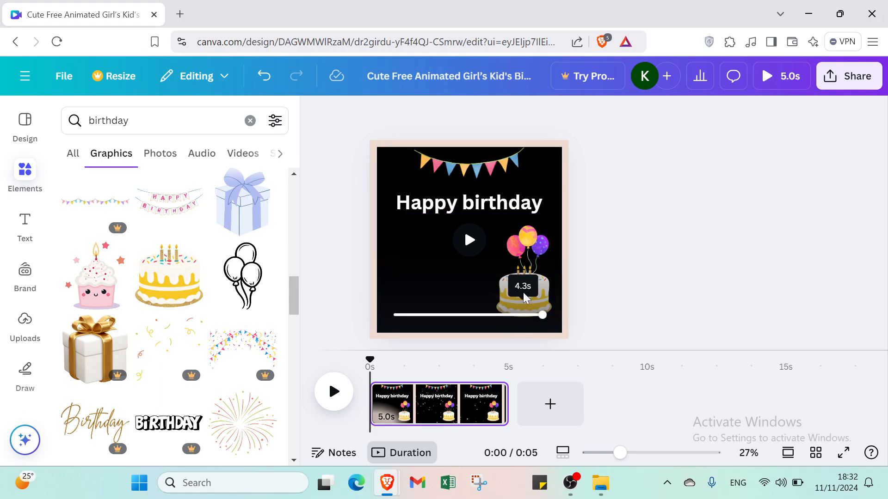
- Move the small cake to the left and line it up level with the balloons
left_click_drag(538, 281, 420, 254)
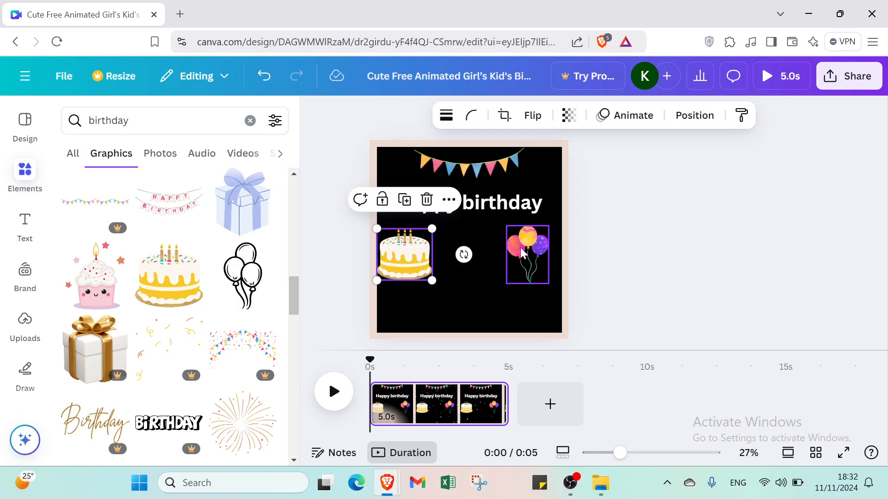
mouse_move(522, 253)
left_mouse_down()
mouse_move(530, 249)
mouse_move(522, 249)
left_mouse_up()
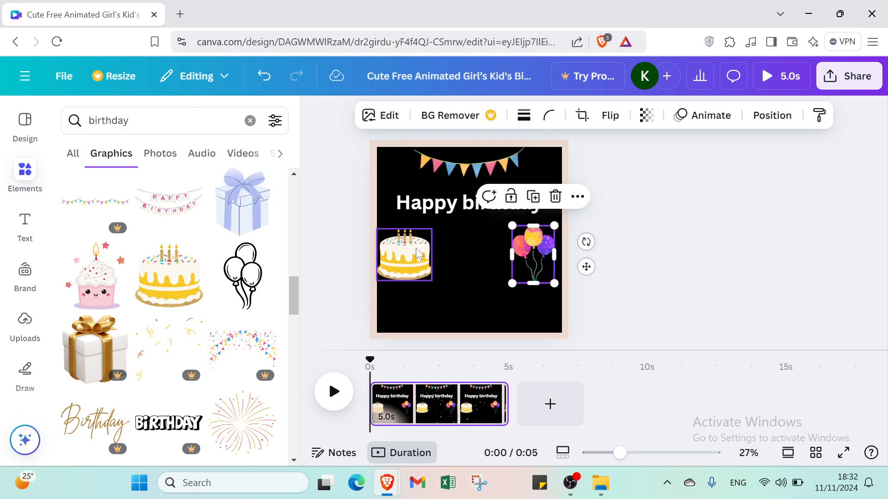
left_click_drag(418, 254, 421, 248)
left_click(468, 294)
scroll(152, 361, "down", 2)
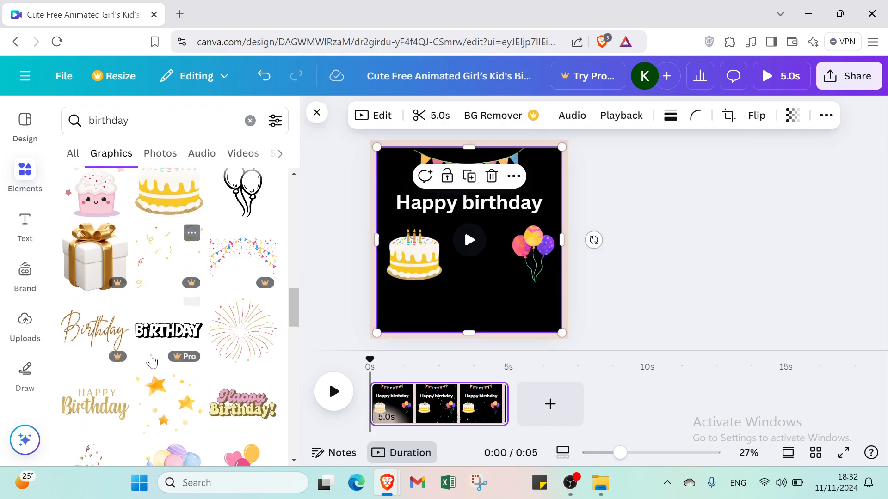
scroll(152, 361, "down", 1)
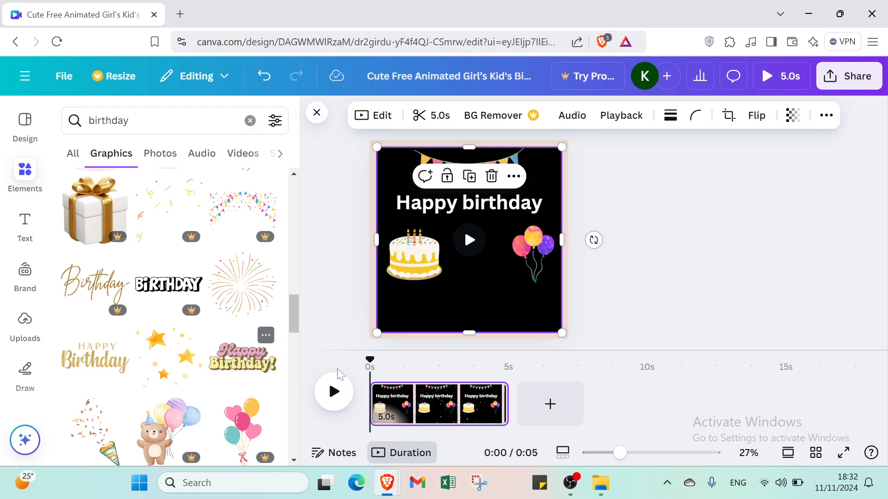
- Add the pink-and-yellow 'Happy Birthday!' sticker and place it at the bottom centre
left_click(243, 357)
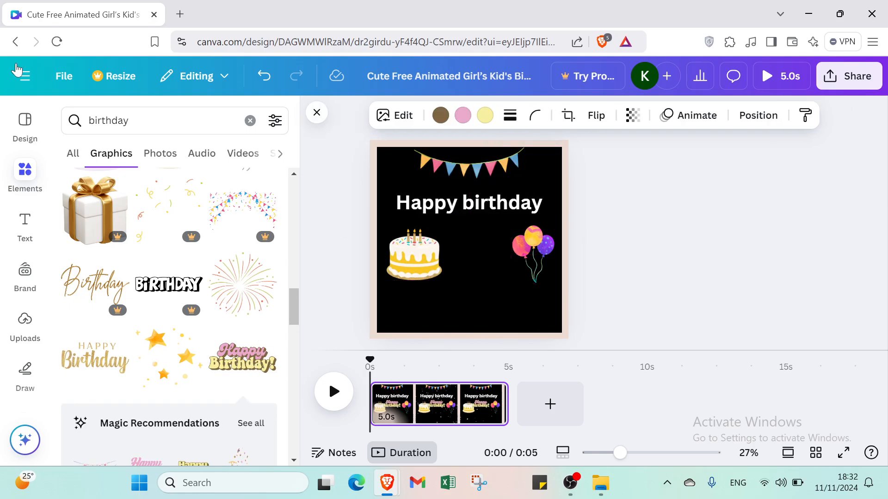
left_click_drag(16, 66, 468, 319)
left_click(648, 297)
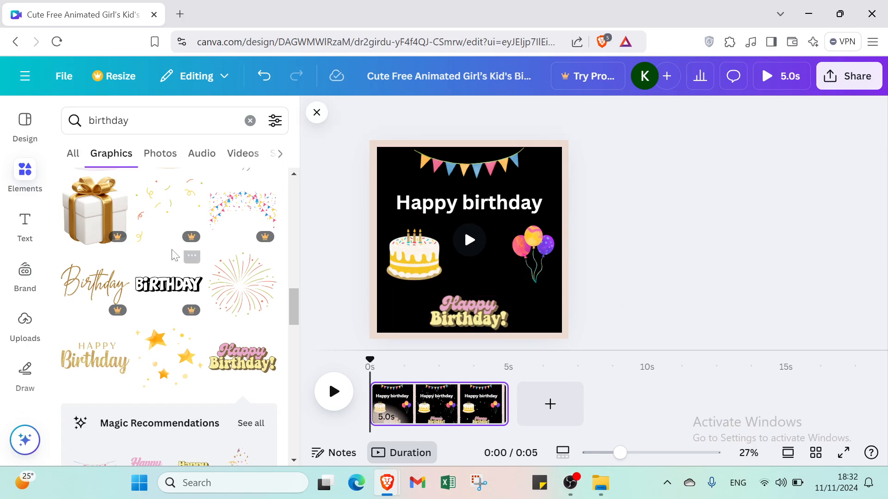
scroll(176, 257, "down", 6)
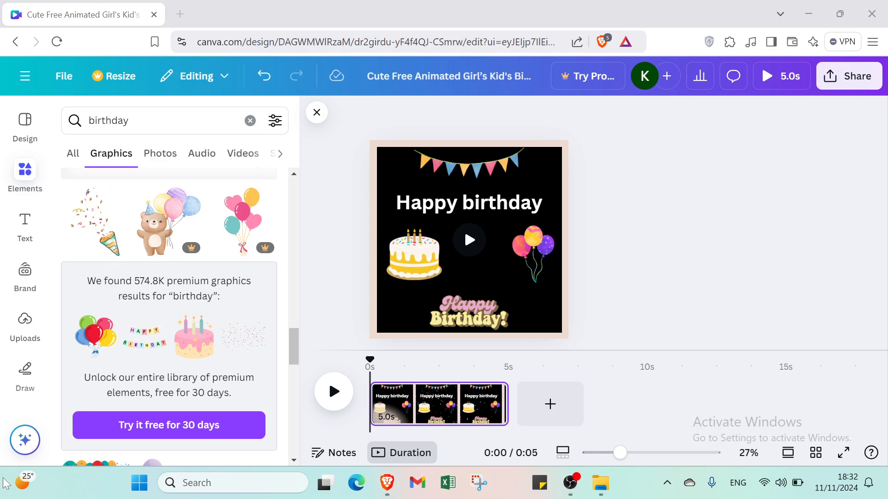
- Add the confetti party popper, size it, place it between cake and balloons, and preview the post
left_click(92, 257)
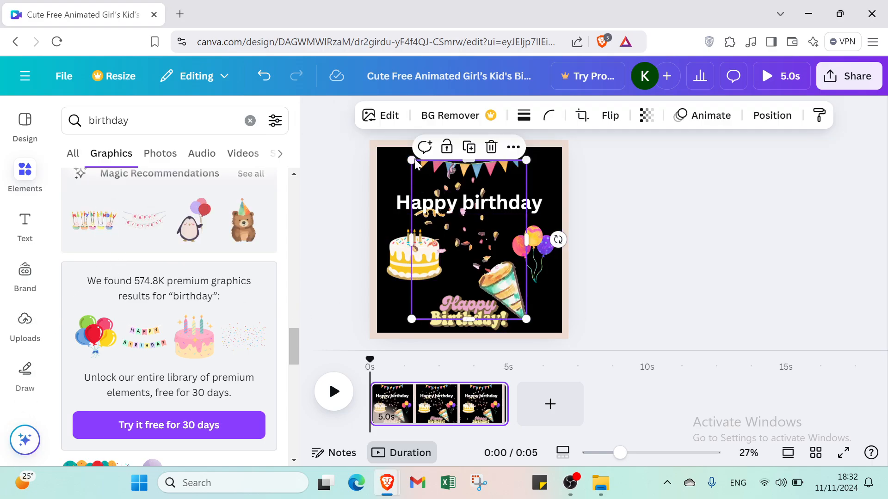
left_click_drag(406, 158, 483, 262)
left_click_drag(515, 292, 485, 238)
left_click_drag(460, 211, 434, 199)
left_click_drag(474, 241, 488, 252)
left_click(689, 280)
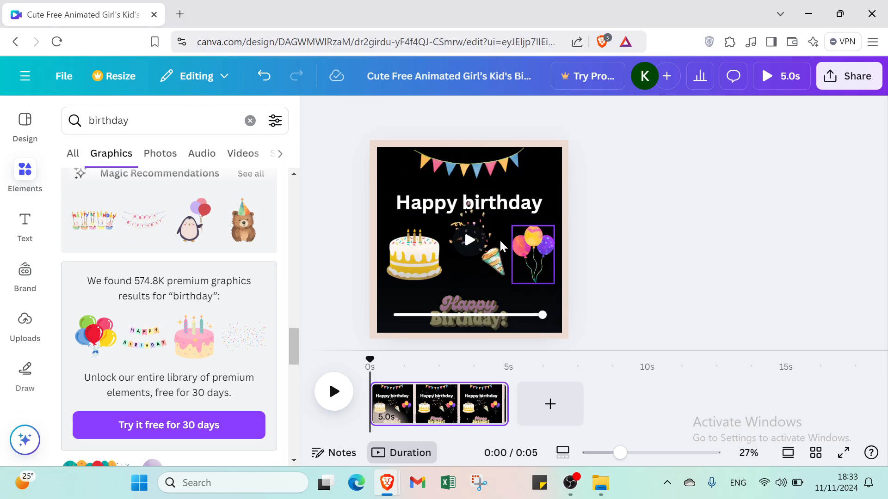
left_click(475, 236)
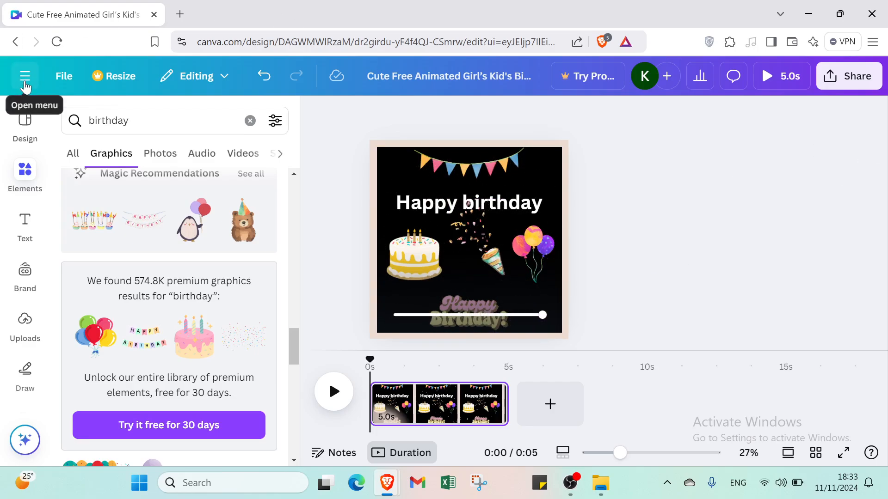
- Return to the Canva home page, open a new browser tab, and close the Canva tab
left_click(23, 76)
left_click(24, 85)
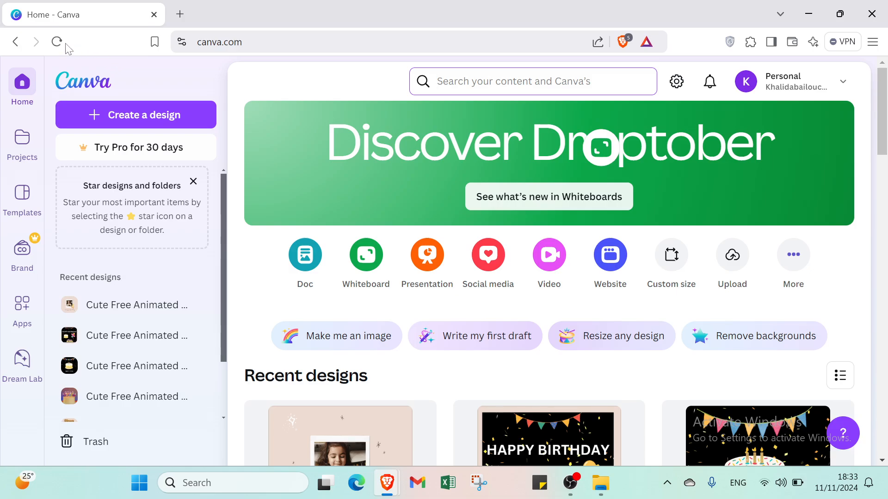
left_click(182, 12)
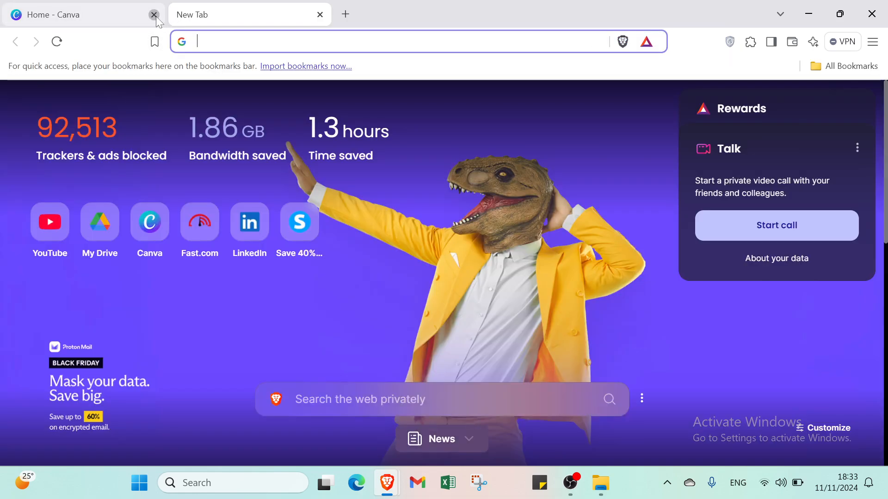
left_click(155, 15)
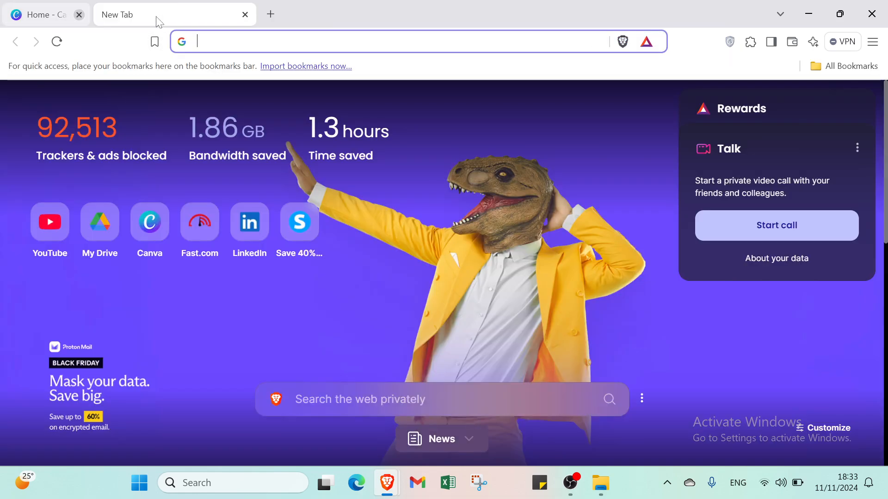